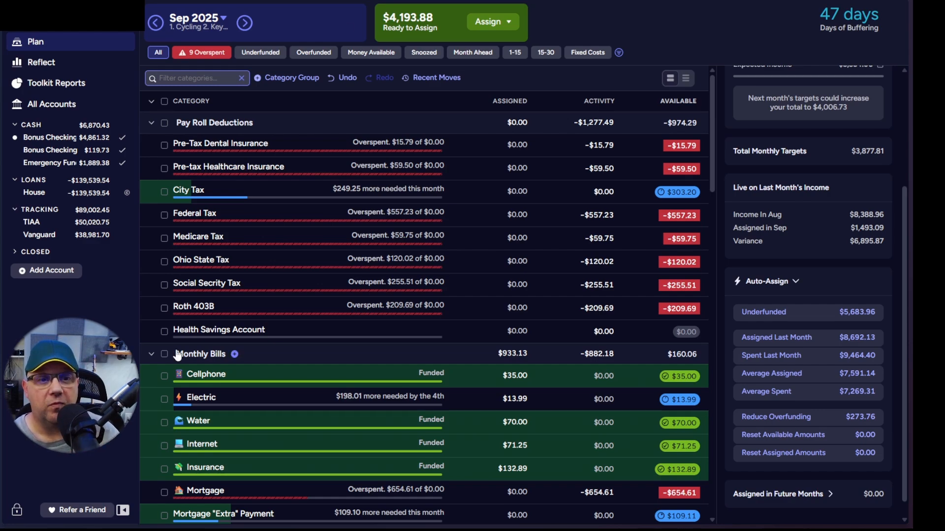
Step: Reset the available amounts to zero for all Pay Roll Deductions categories except City Tax using Auto-Assign
{"action": "left_click", "coordinate": [164, 123]}
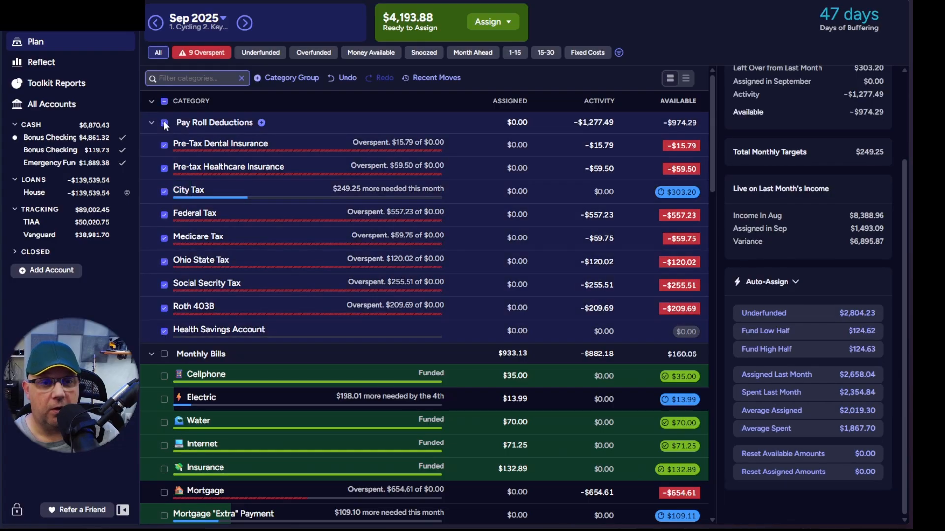
{"action": "left_click", "coordinate": [165, 191]}
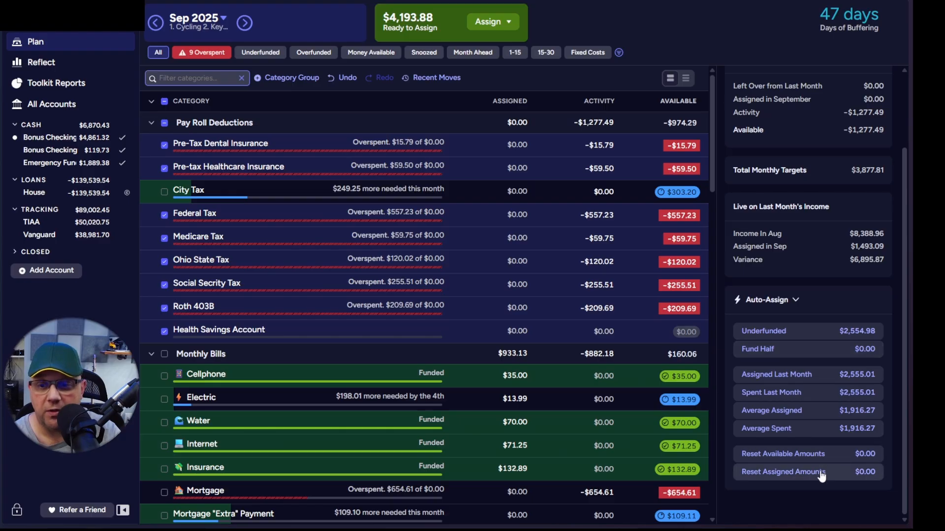
{"action": "left_click", "coordinate": [794, 456]}
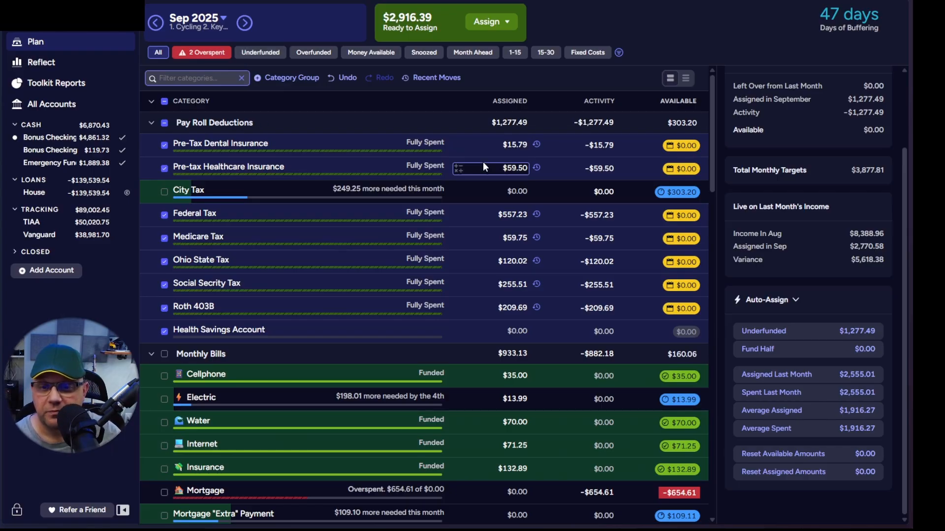
Step: Show the unapproved transactions in Bonus Checking Main and approve the 09/10/2025 split payroll deposit from the university
{"action": "left_click", "coordinate": [61, 139]}
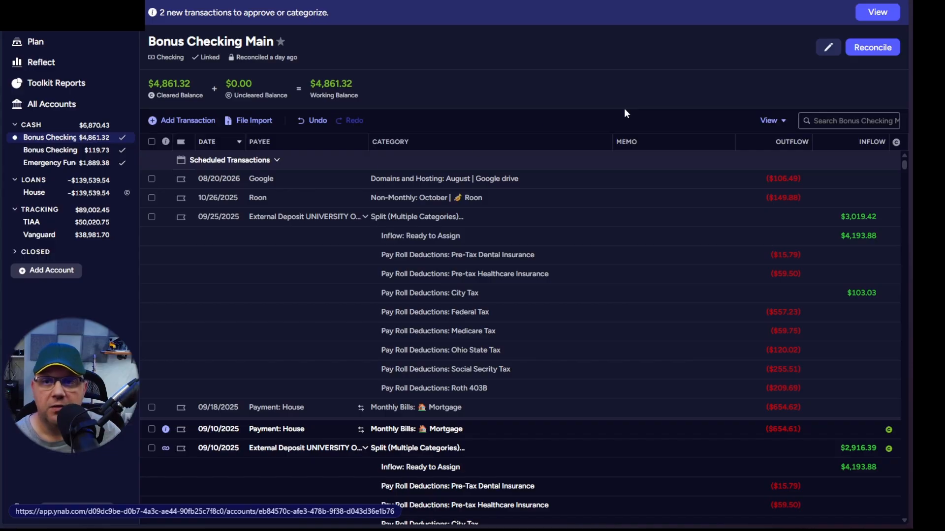
{"action": "left_click", "coordinate": [876, 12]}
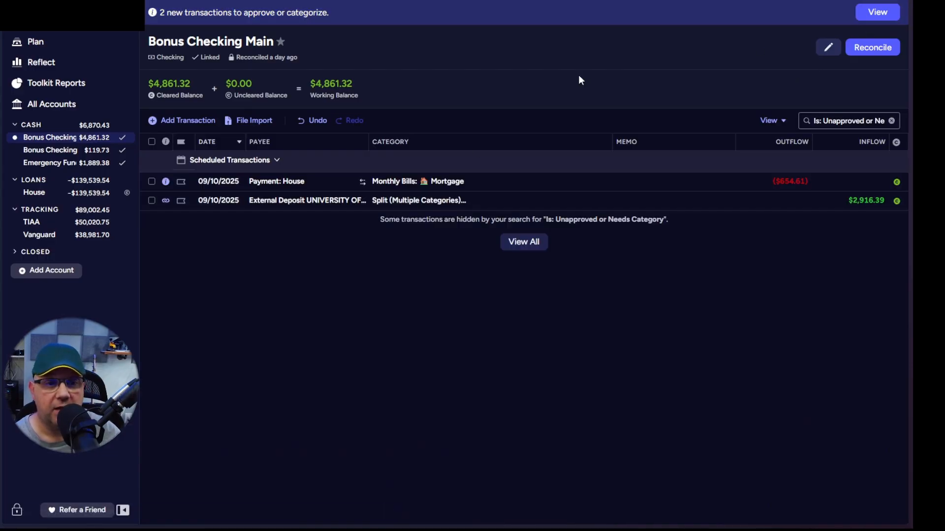
{"action": "left_click", "coordinate": [152, 201]}
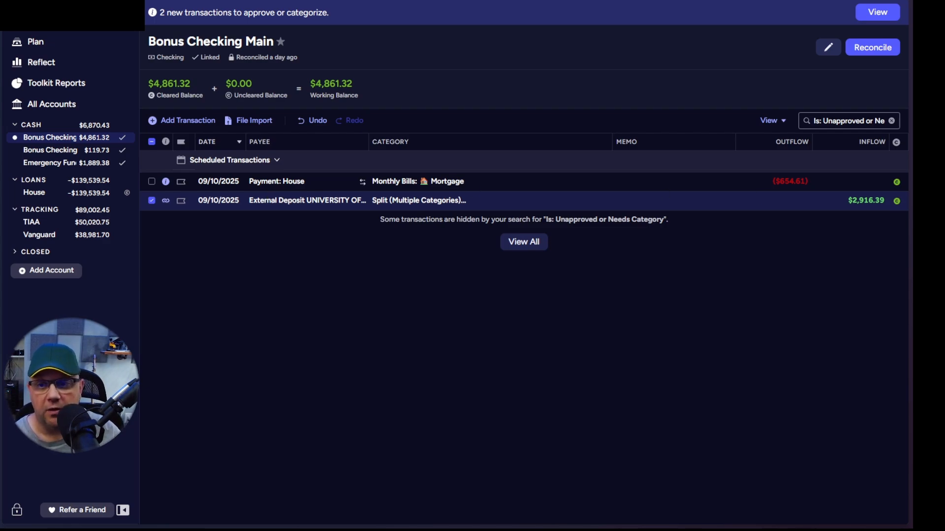
{"action": "left_click", "coordinate": [152, 182]}
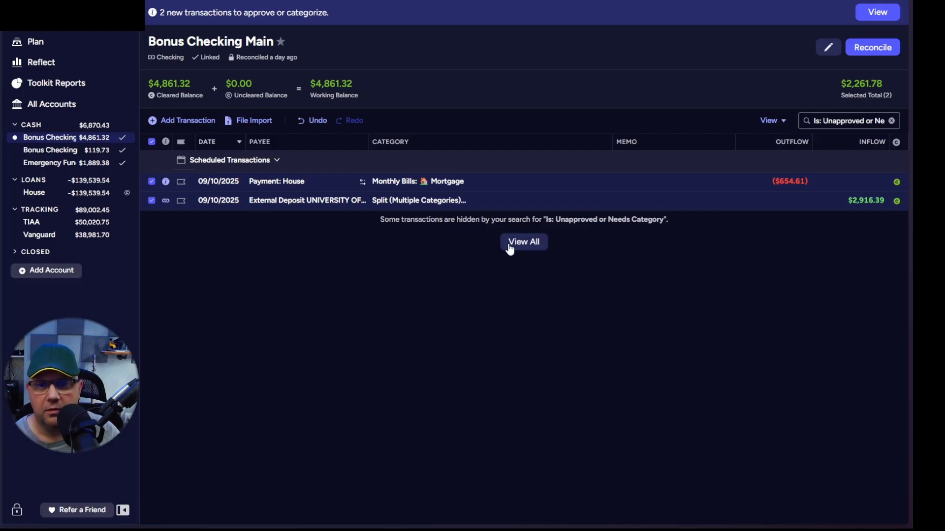
{"action": "left_click", "coordinate": [459, 201]}
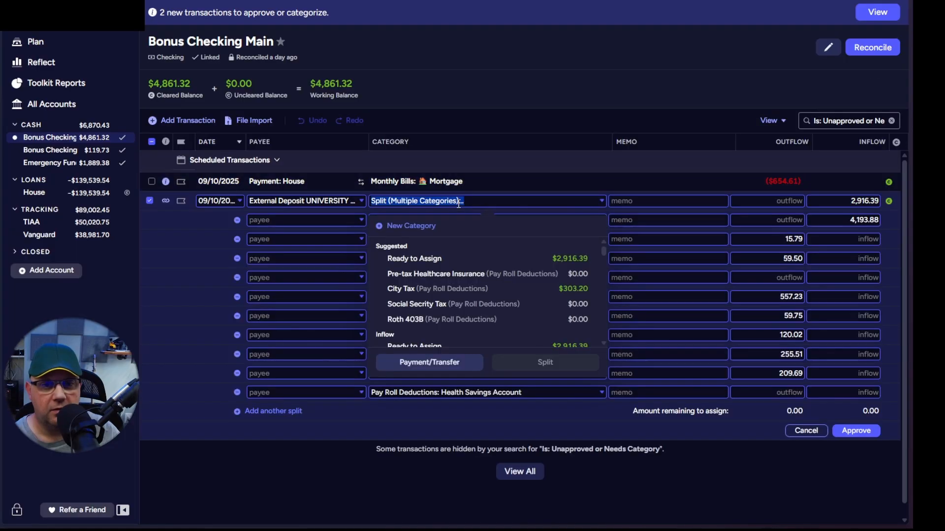
{"action": "left_click", "coordinate": [838, 431]}
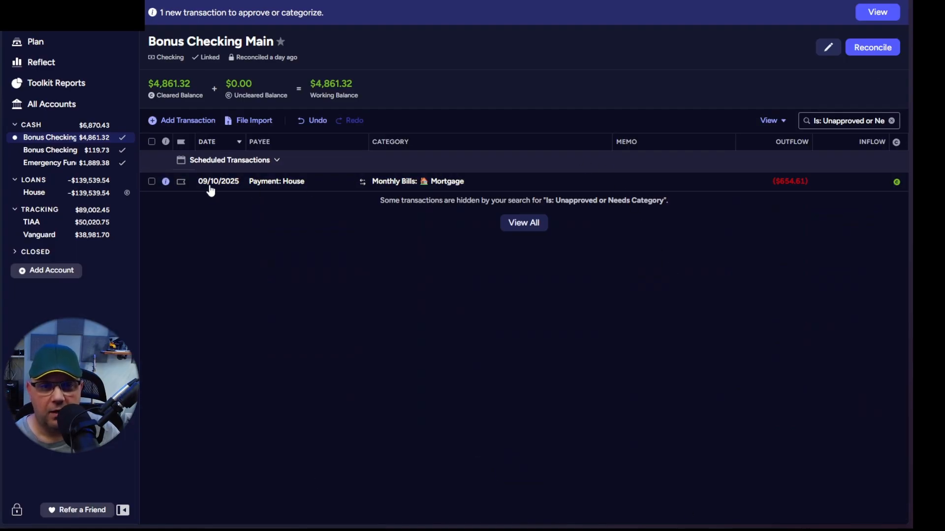
Step: Approve the 09/10/2025 Payment: House transaction categorized under Monthly Bills: Mortgage
{"action": "left_click", "coordinate": [150, 181]}
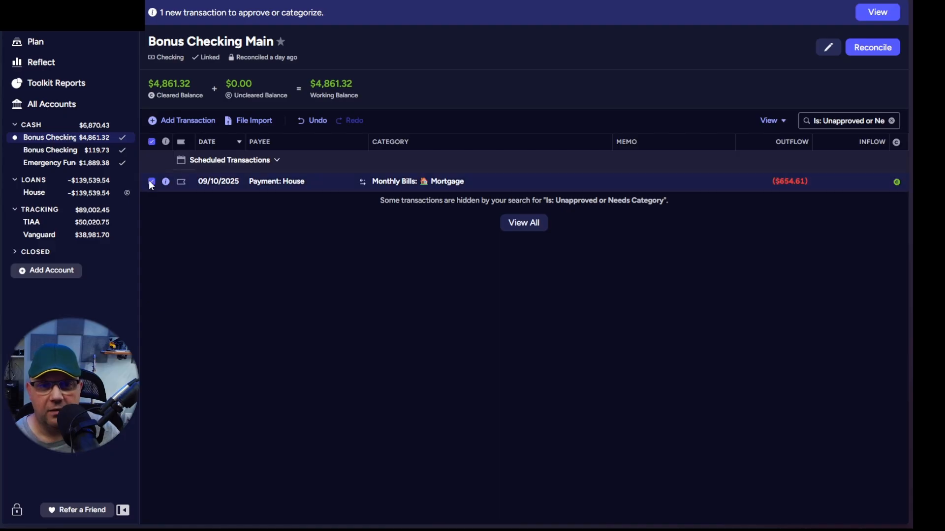
{"action": "left_click", "coordinate": [664, 184]}
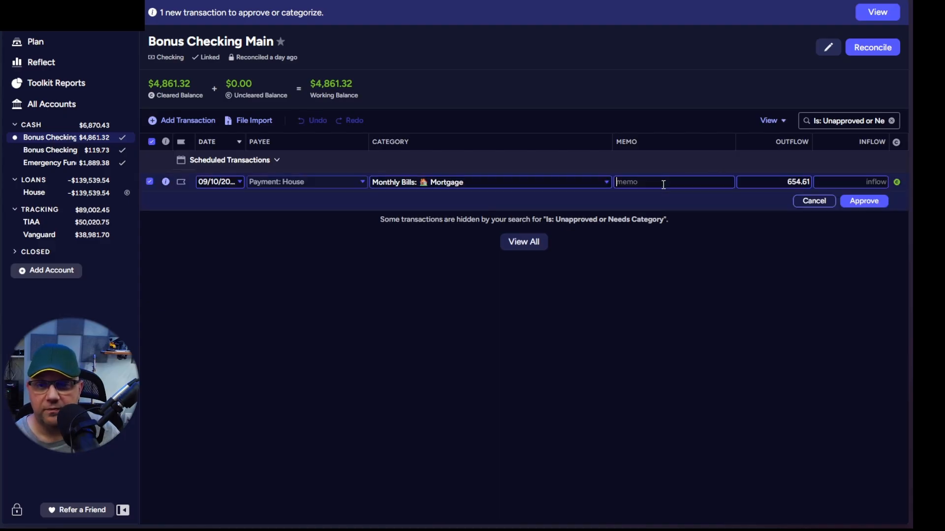
{"action": "left_click", "coordinate": [861, 201]}
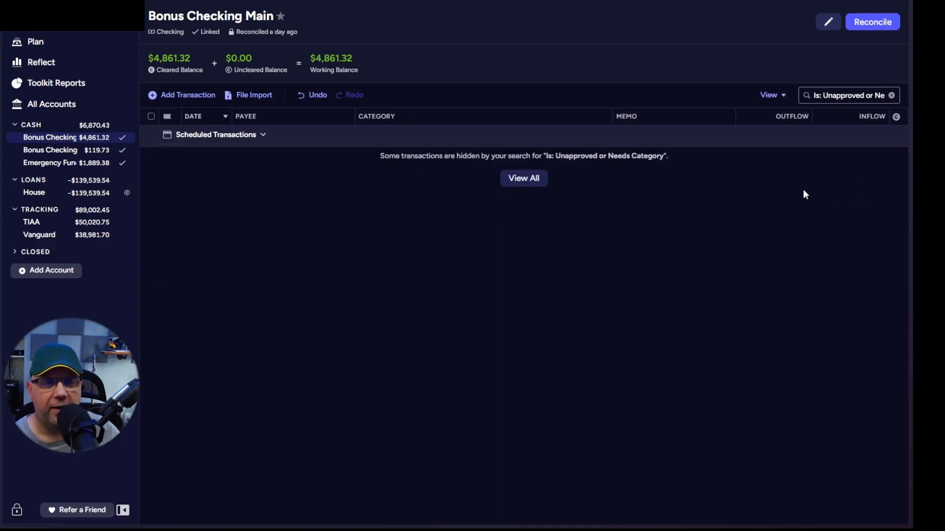
Step: Return to the September 2025 plan and filter it to only the overspent categories
{"action": "left_click", "coordinate": [45, 44]}
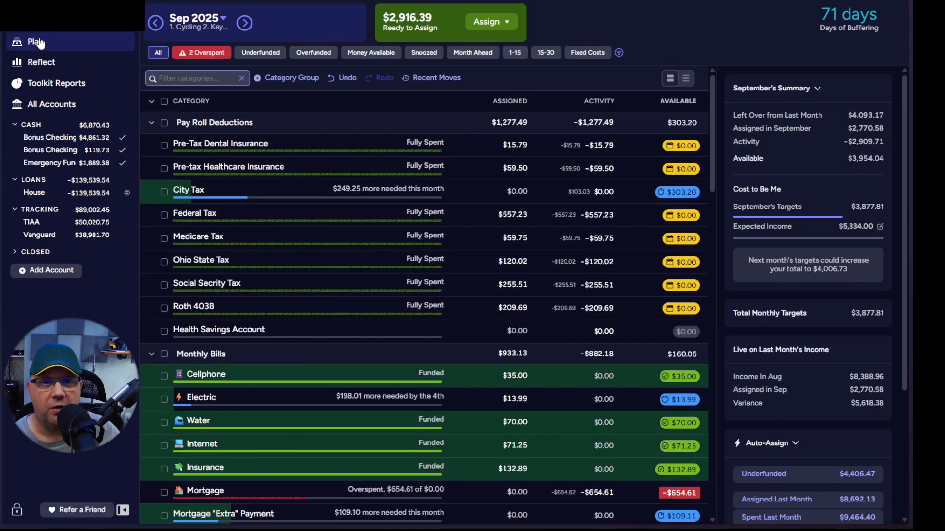
{"action": "left_click", "coordinate": [210, 54]}
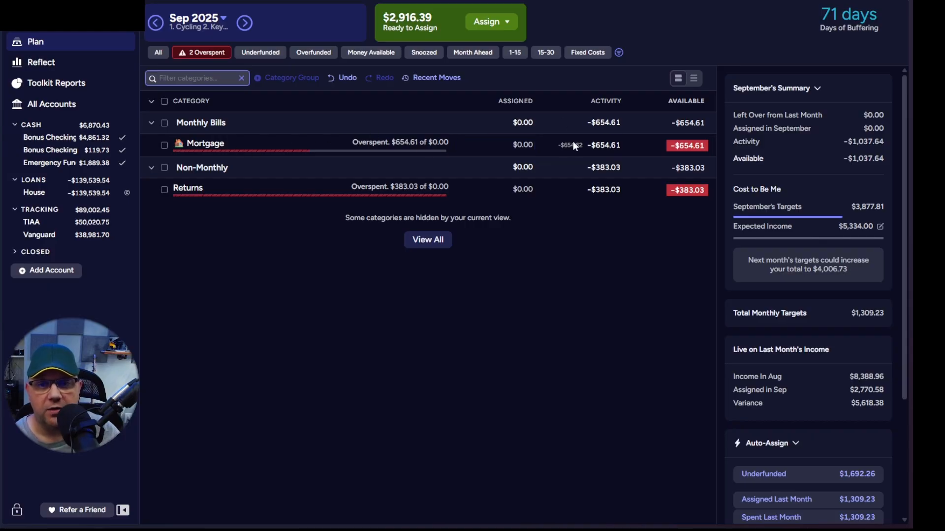
{"action": "left_click", "coordinate": [514, 146]}
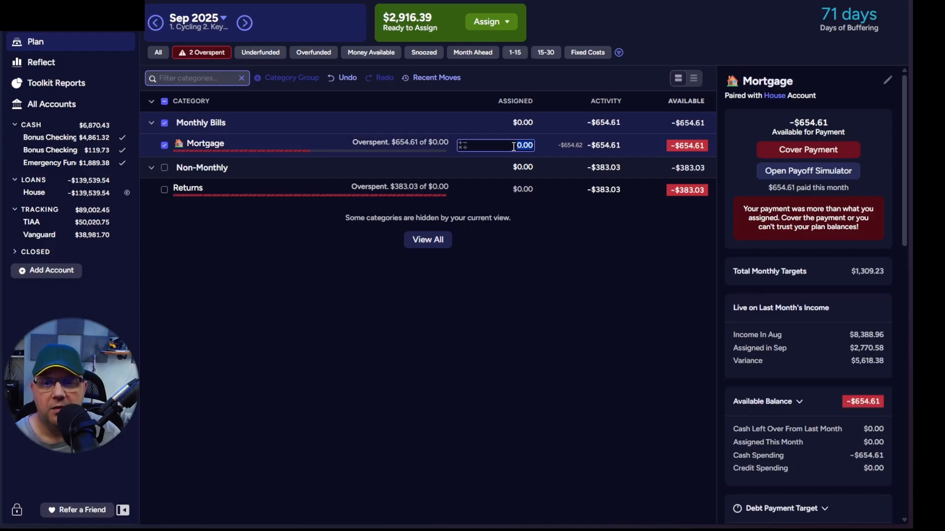
{"action": "type", "text": "654"}
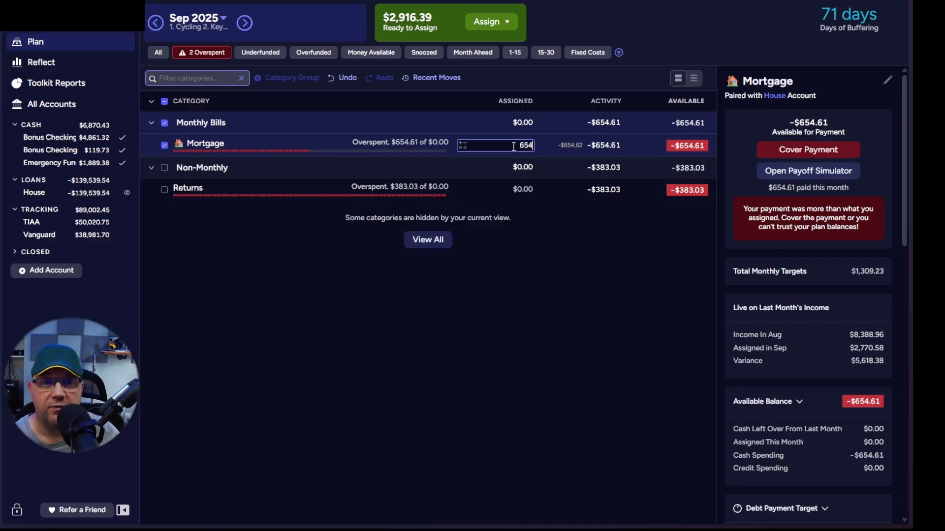
{"action": "type", "text": ".61"}
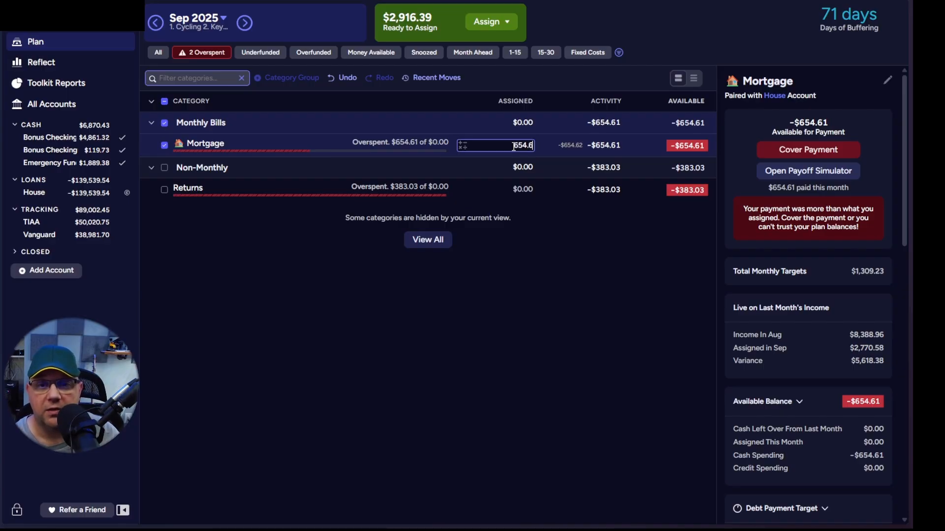
{"action": "key", "text": "BackSpace"}
{"action": "key", "text": "BackSpace"}
{"action": "key", "text": "BackSpace"}
{"action": "key", "text": "BackSpace"}
{"action": "key", "text": "BackSpace"}
{"action": "key", "text": "BackSpace"}
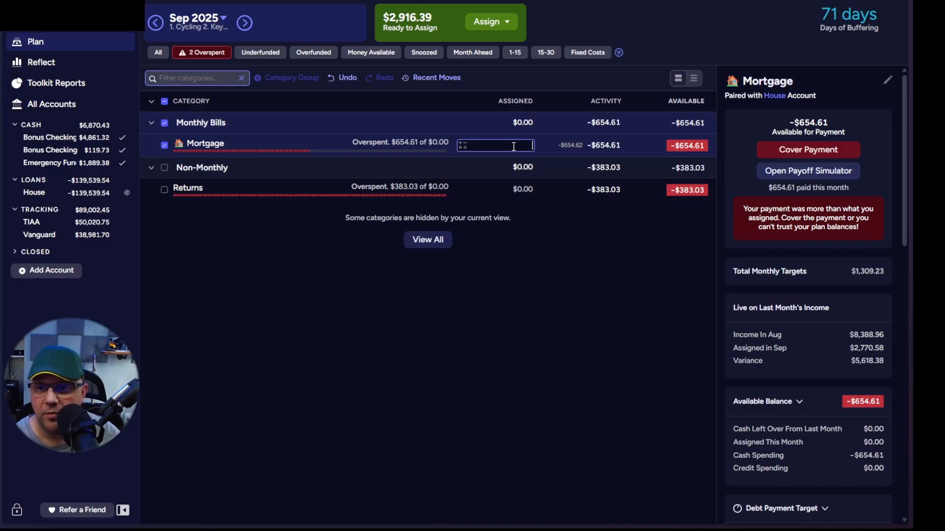
Step: Assign $1,309.23 to the Mortgage category to meet its full monthly debt payment target
{"action": "left_click", "coordinate": [243, 137]}
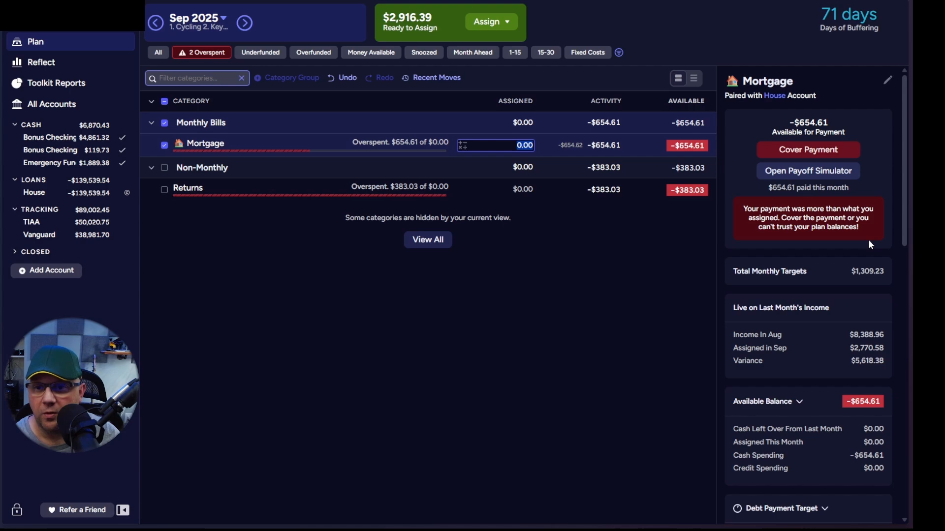
{"action": "scroll", "coordinate": [868, 240], "scroll_direction": "down", "scroll_amount": 5}
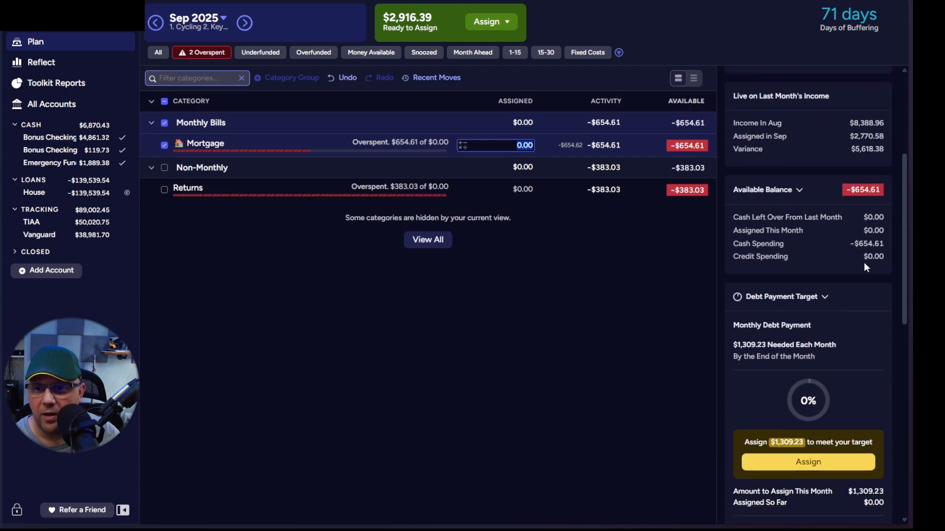
{"action": "type", "text": "13.0"}
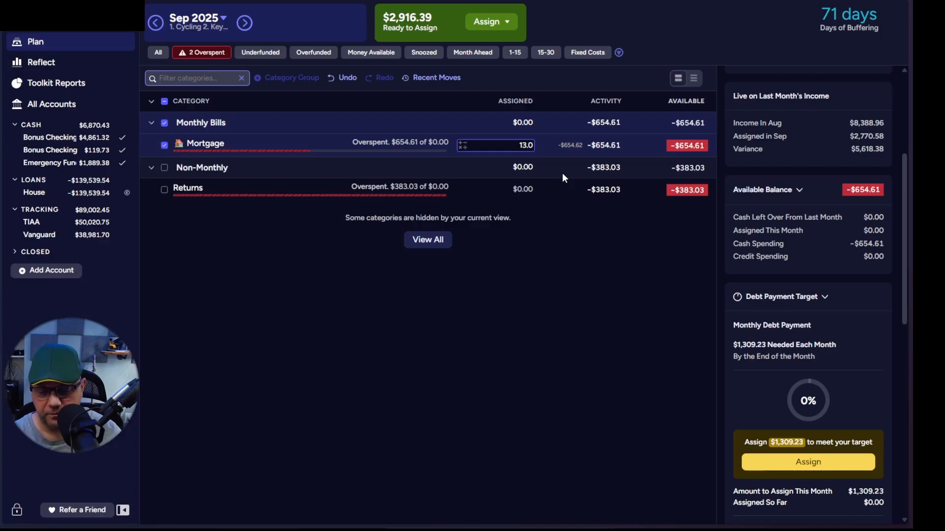
{"action": "key", "text": "BackSpace"}
{"action": "type", "text": "09"}
{"action": "key", "text": "BackSpace"}
{"action": "key", "text": "BackSpace"}
{"action": "key", "text": "BackSpace"}
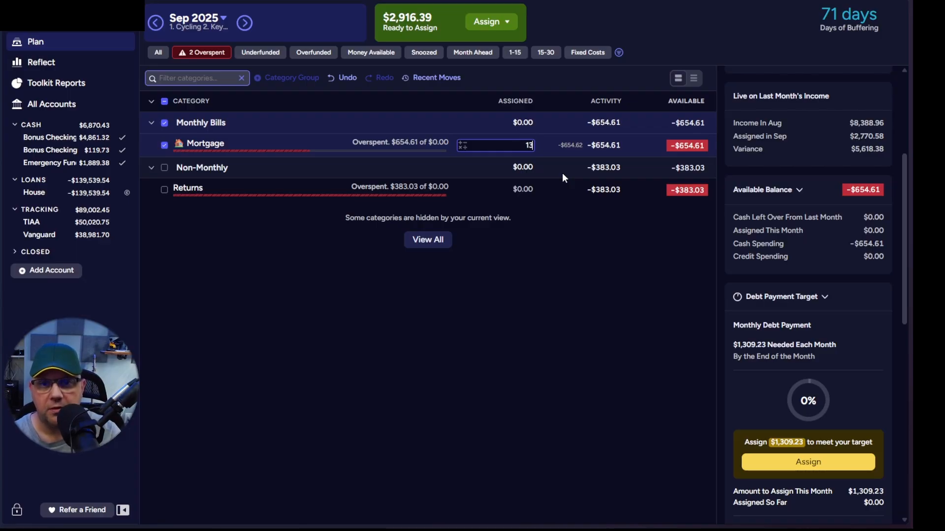
{"action": "type", "text": "09.23"}
{"action": "key", "text": "Return"}
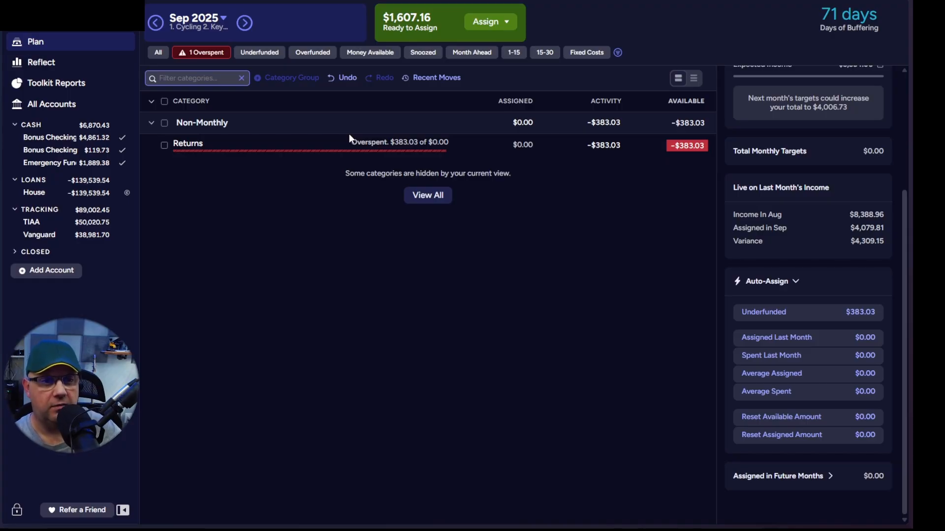
Step: Show all plan categories again and assign $130.03 to City Tax under Pay Roll Deductions
{"action": "left_click", "coordinate": [163, 55]}
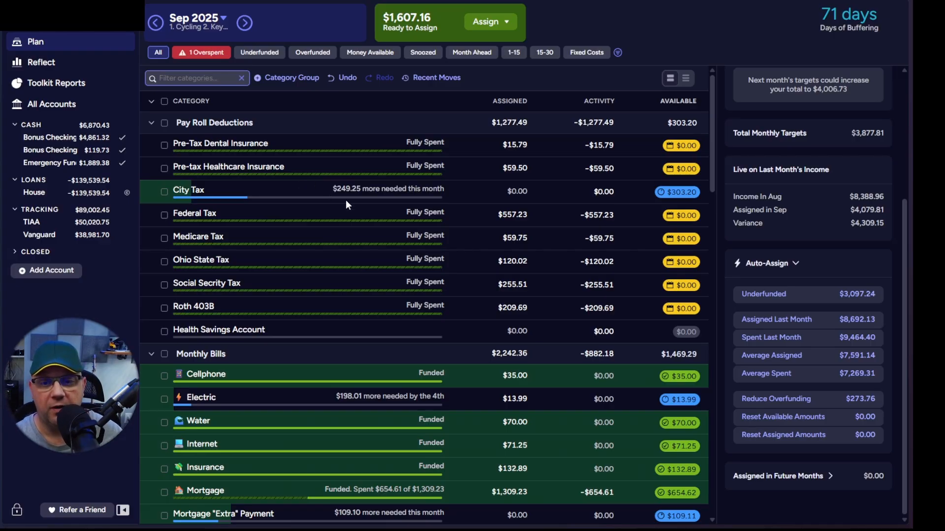
{"action": "scroll", "coordinate": [479, 299], "scroll_direction": "down", "scroll_amount": 7}
{"action": "scroll", "coordinate": [479, 299], "scroll_direction": "up", "scroll_amount": 4}
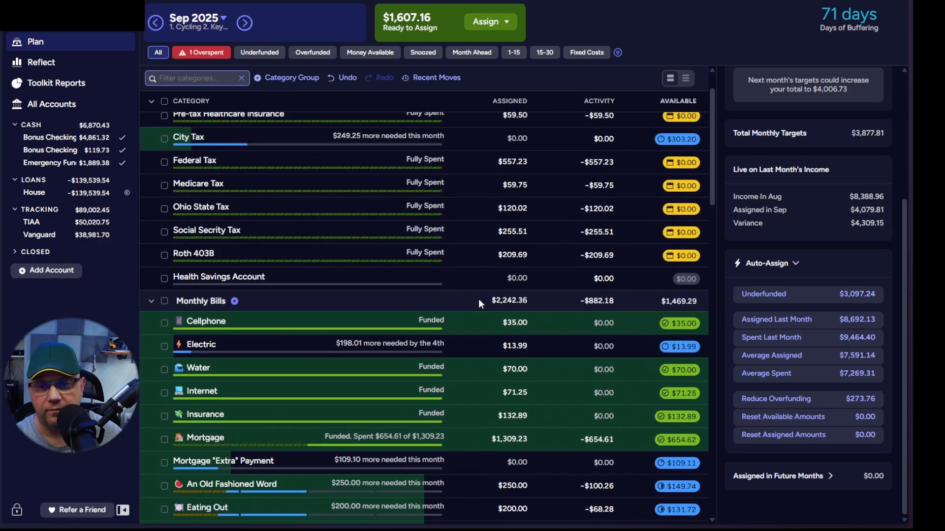
{"action": "scroll", "coordinate": [479, 299], "scroll_direction": "up", "scroll_amount": 1}
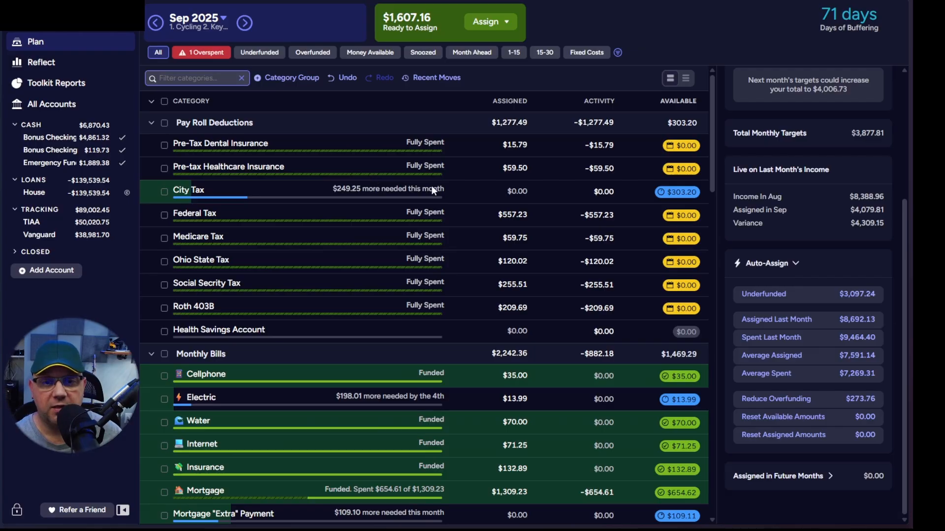
{"action": "left_click", "coordinate": [517, 191]}
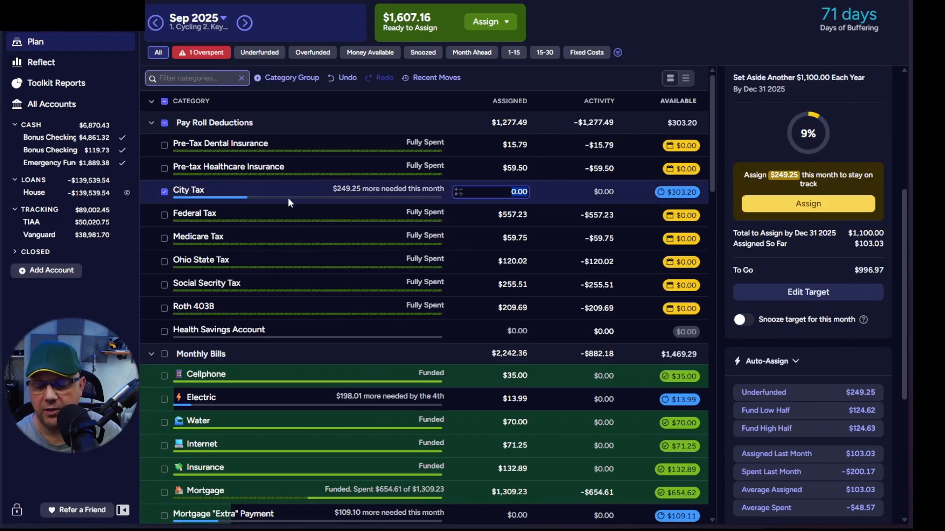
{"action": "type", "text": "130.03"}
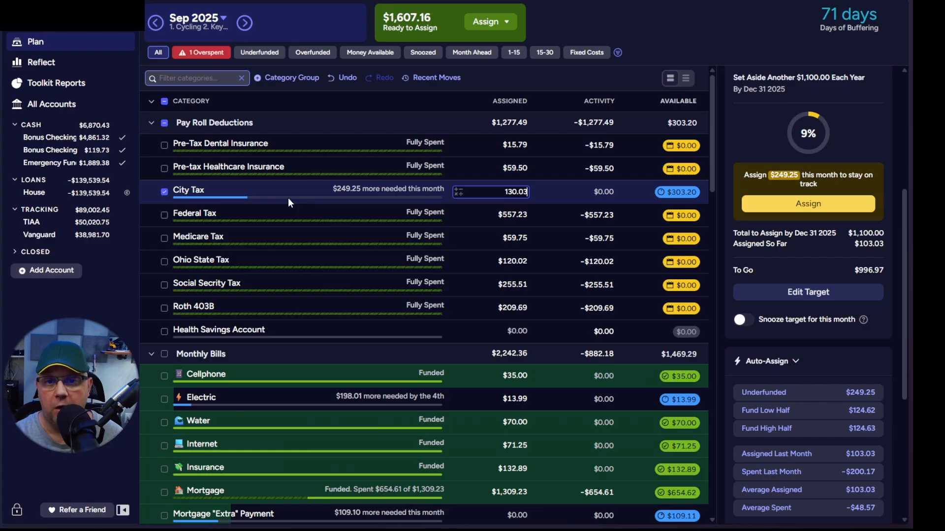
{"action": "key", "text": "Return"}
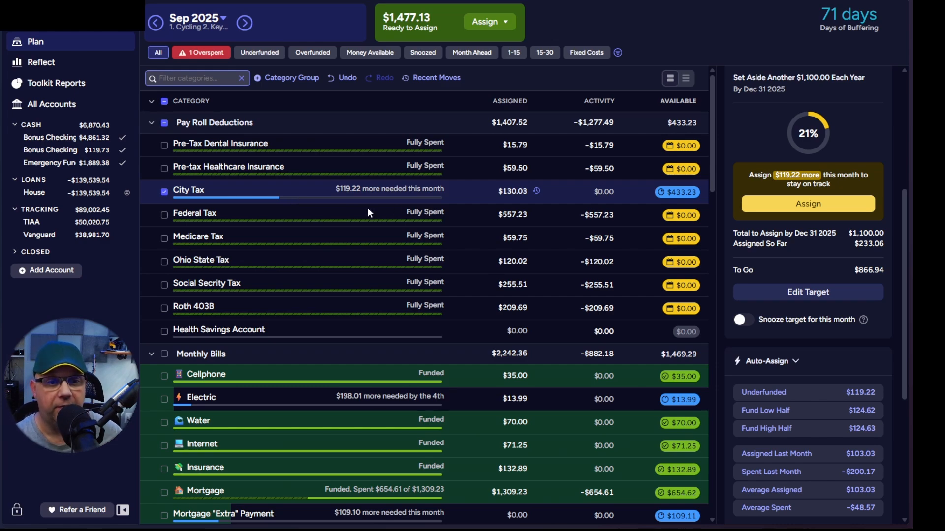
Step: Add $198.01 to the Electric category's assigned amount under Monthly Bills, bringing it to $212.00
{"action": "scroll", "coordinate": [388, 257], "scroll_direction": "down", "scroll_amount": 5}
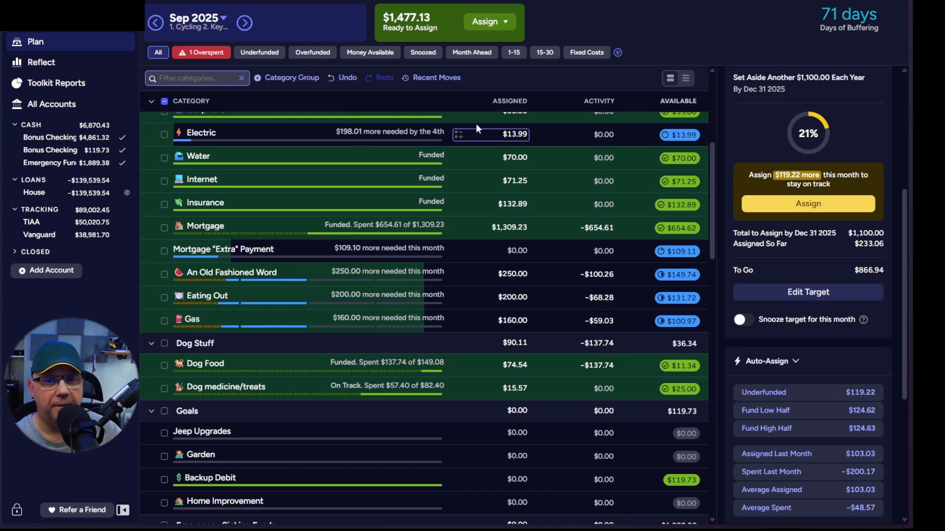
{"action": "left_click", "coordinate": [520, 133]}
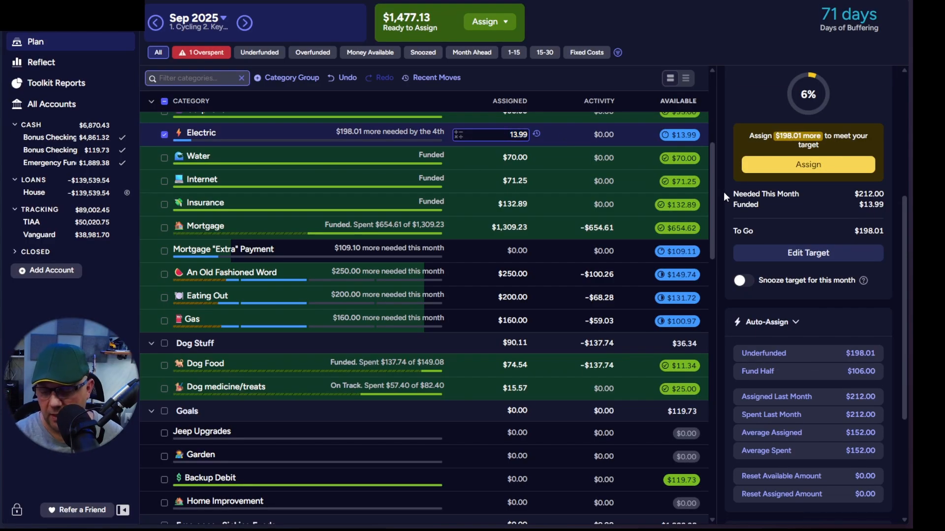
{"action": "type", "text": "+212"}
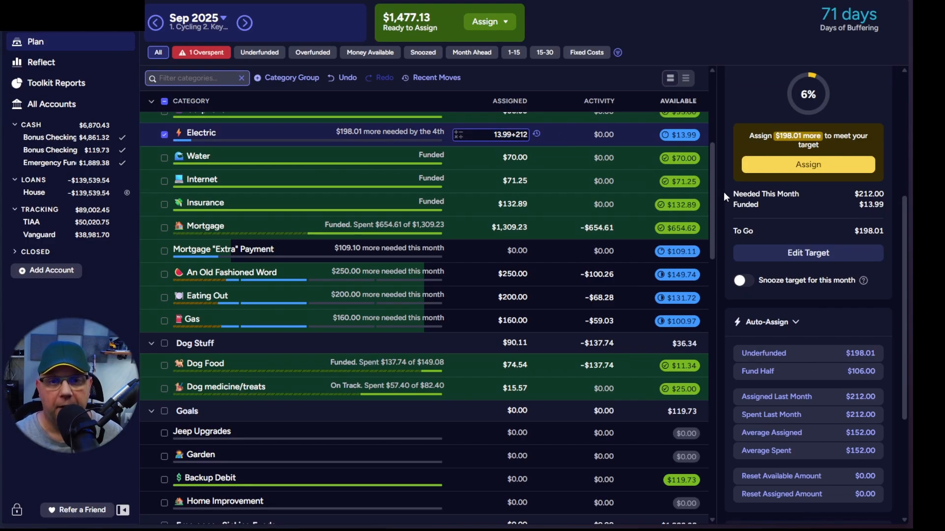
{"action": "key", "text": "BackSpace"}
{"action": "key", "text": "BackSpace"}
{"action": "key", "text": "BackSpace"}
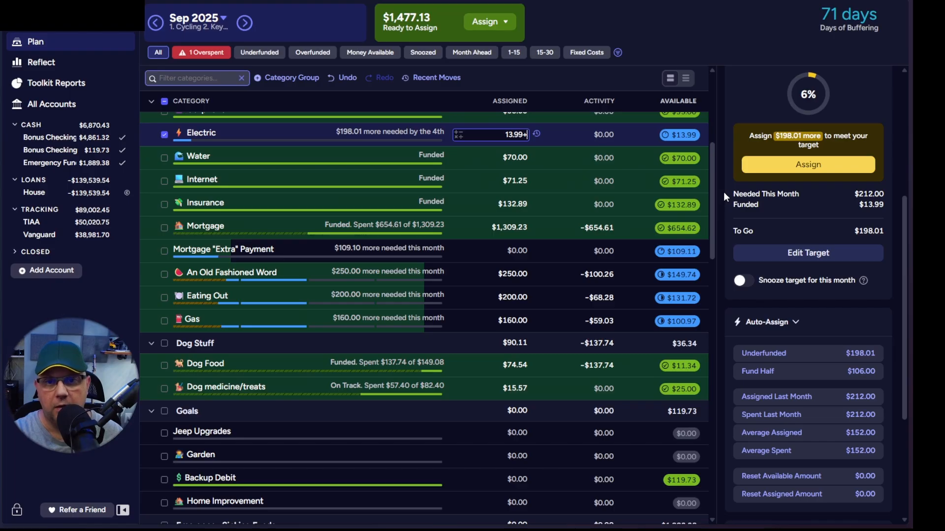
{"action": "type", "text": "198"}
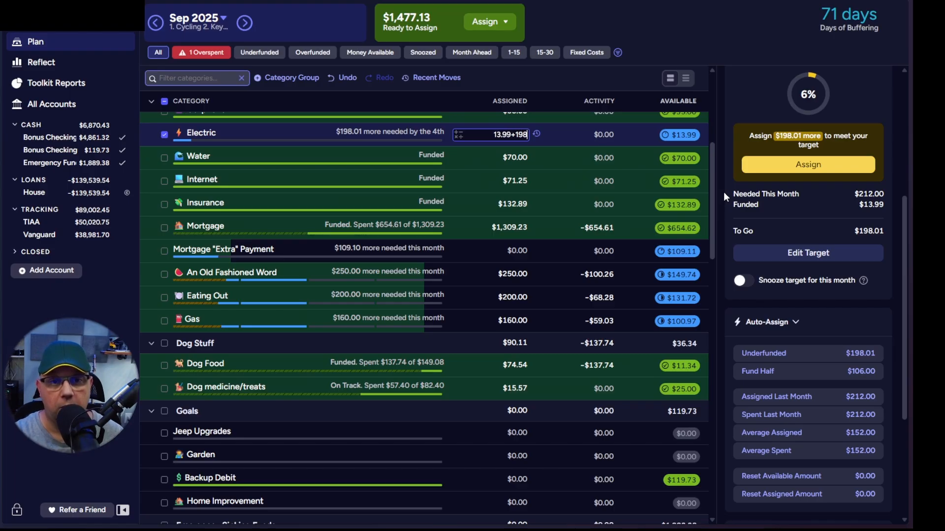
{"action": "type", "text": ".01"}
{"action": "key", "text": "Return"}
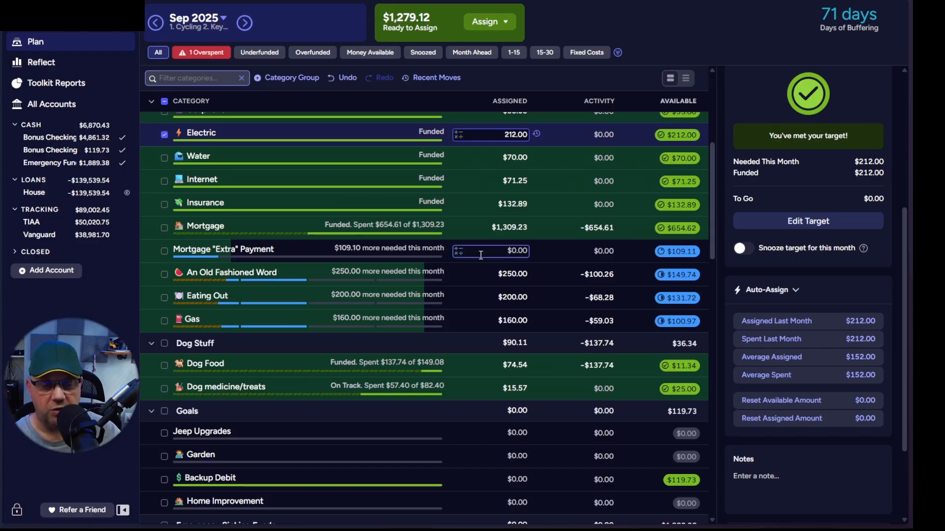
Step: Add $250 to the An Old Fashioned Word category's assigned amount under Monthly Bills, bringing it to $500.00
{"action": "left_click", "coordinate": [516, 272]}
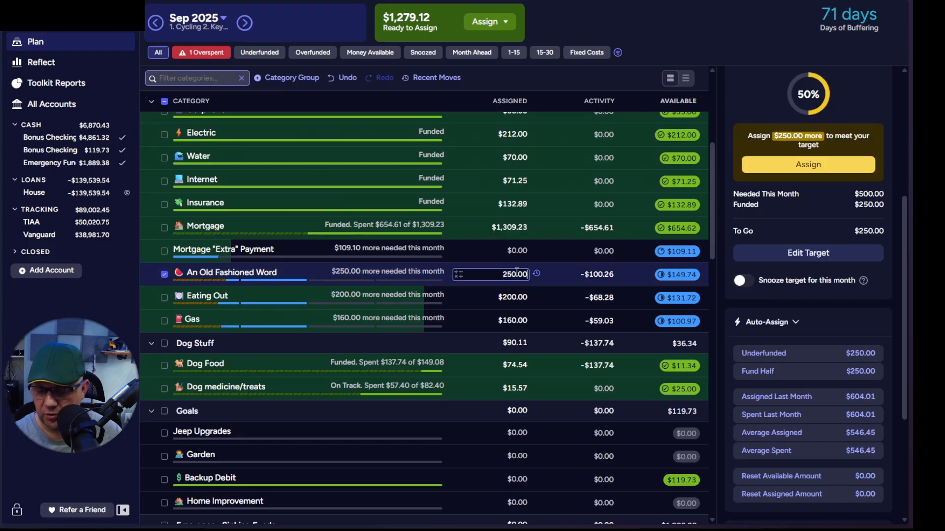
{"action": "type", "text": "+250"}
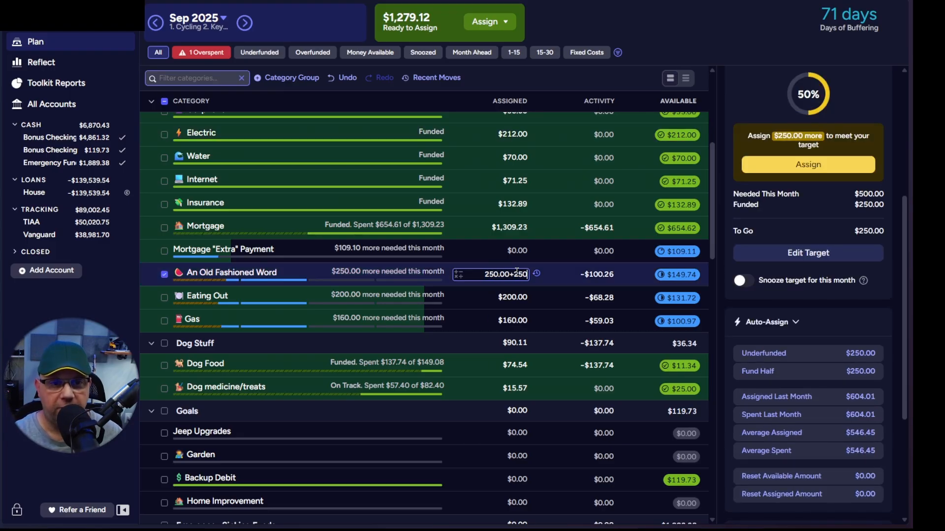
{"action": "key", "text": "Return"}
Step: Add $200 to the Eating Out category's assigned amount, bringing it to $400.00
{"action": "left_click", "coordinate": [515, 297]}
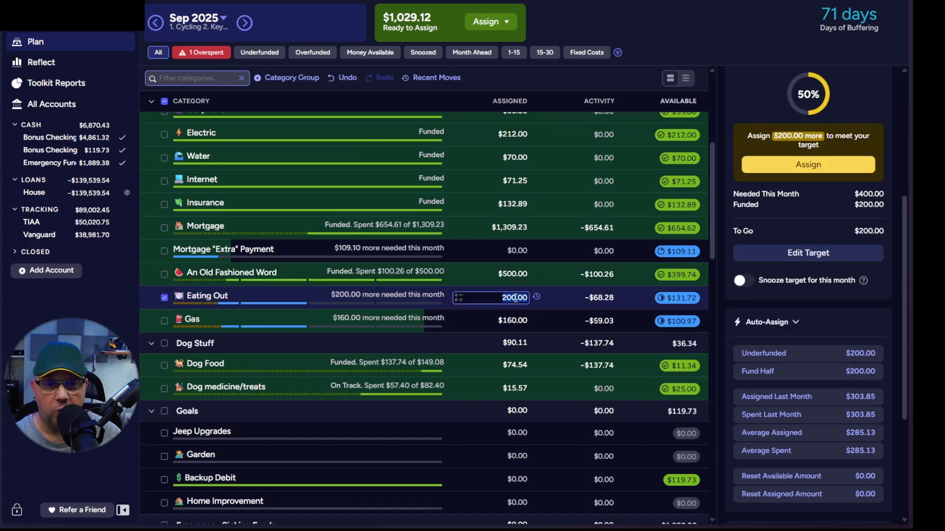
{"action": "type", "text": "+"}
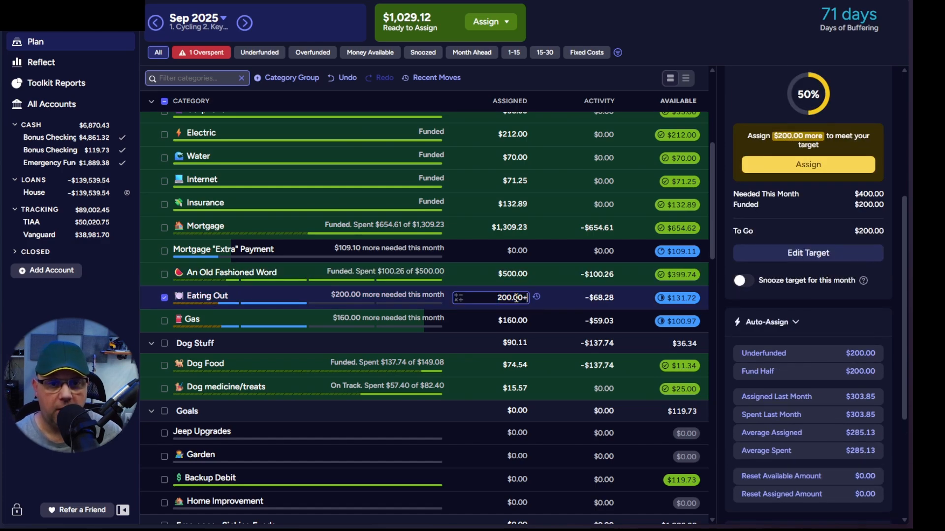
{"action": "type", "text": "200"}
{"action": "key", "text": "Return"}
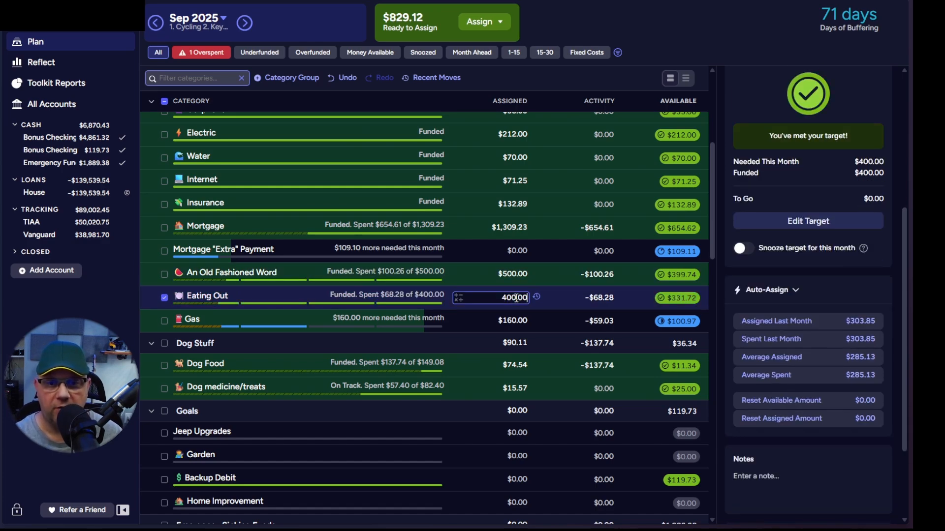
Step: Add $160 to the Gas category's assigned amount, bringing it to $320.00
{"action": "left_click", "coordinate": [512, 319]}
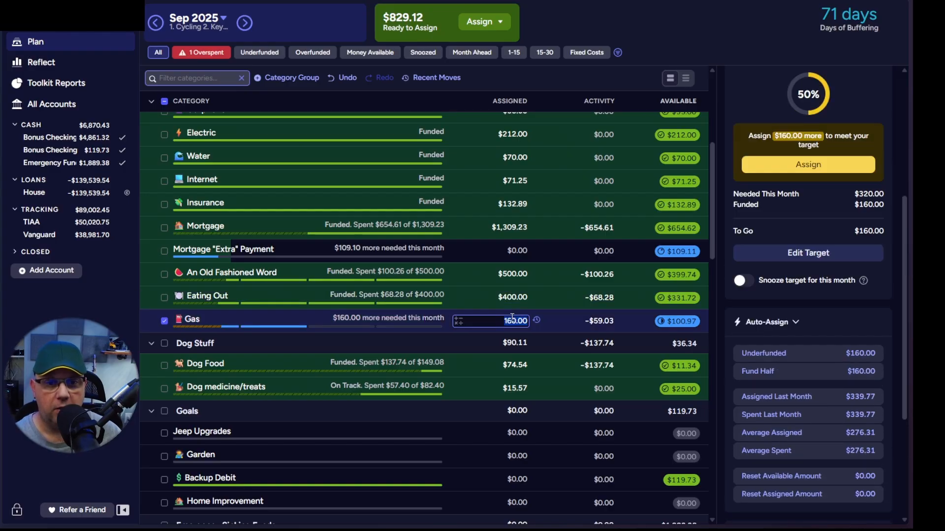
{"action": "type", "text": "+106"}
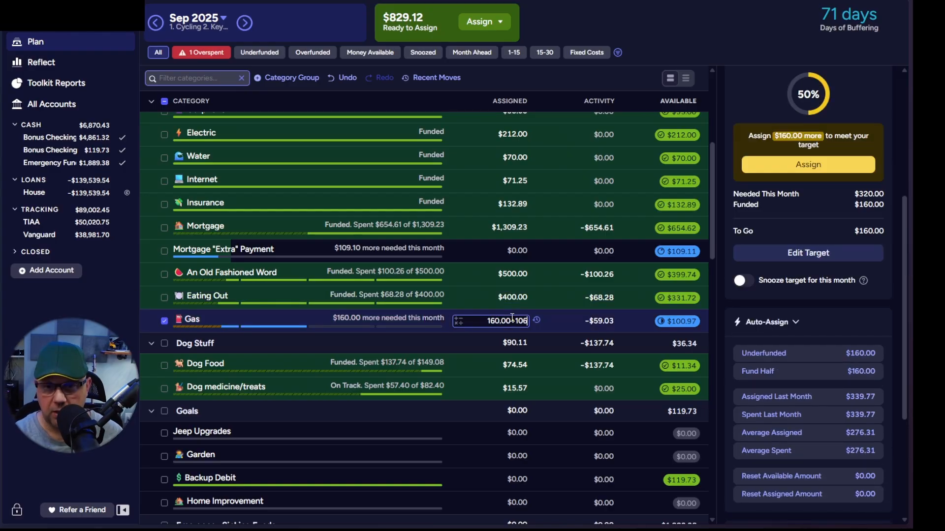
{"action": "key", "text": "Return"}
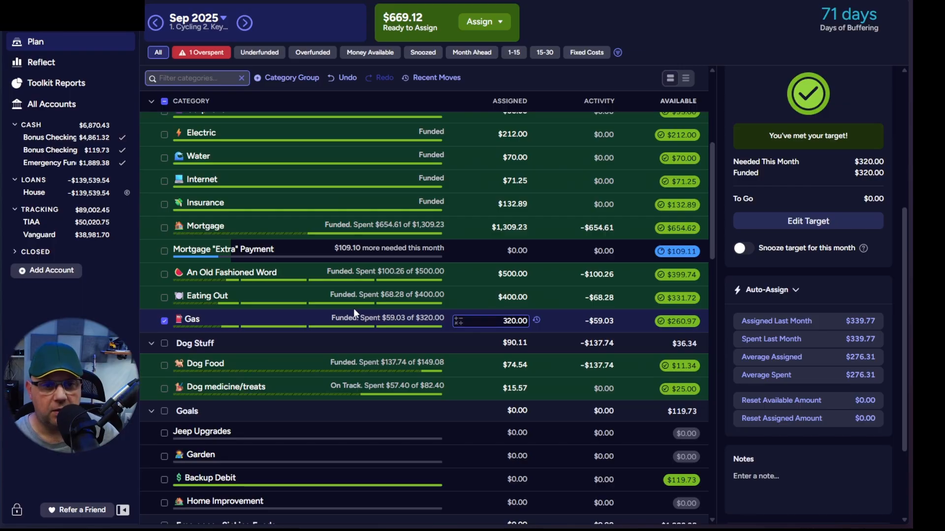
Step: Review the remaining category groups from Dog Stuff down to Music for categories that still need money
{"action": "scroll", "coordinate": [359, 315], "scroll_direction": "down", "scroll_amount": 1}
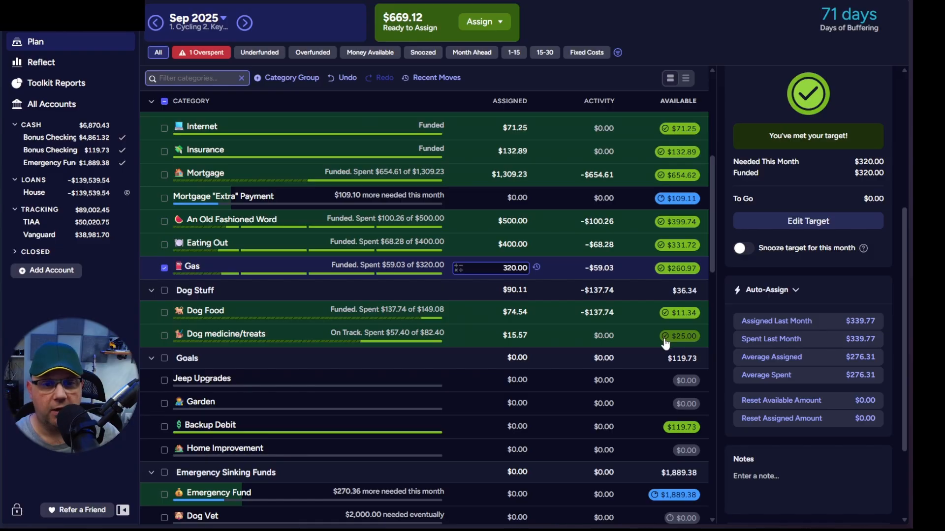
{"action": "scroll", "coordinate": [666, 343], "scroll_direction": "down", "scroll_amount": 3}
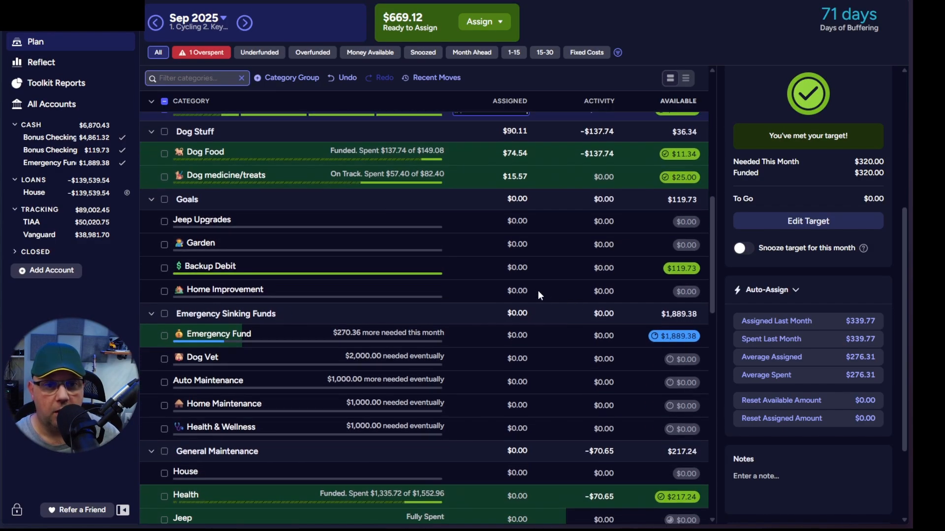
{"action": "scroll", "coordinate": [506, 300], "scroll_direction": "down", "scroll_amount": 1}
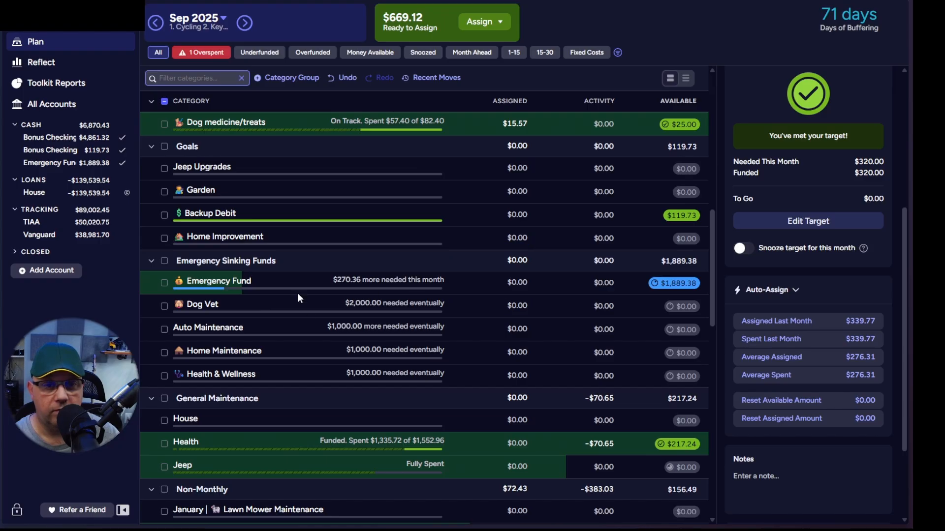
{"action": "scroll", "coordinate": [400, 347], "scroll_direction": "down", "scroll_amount": 2}
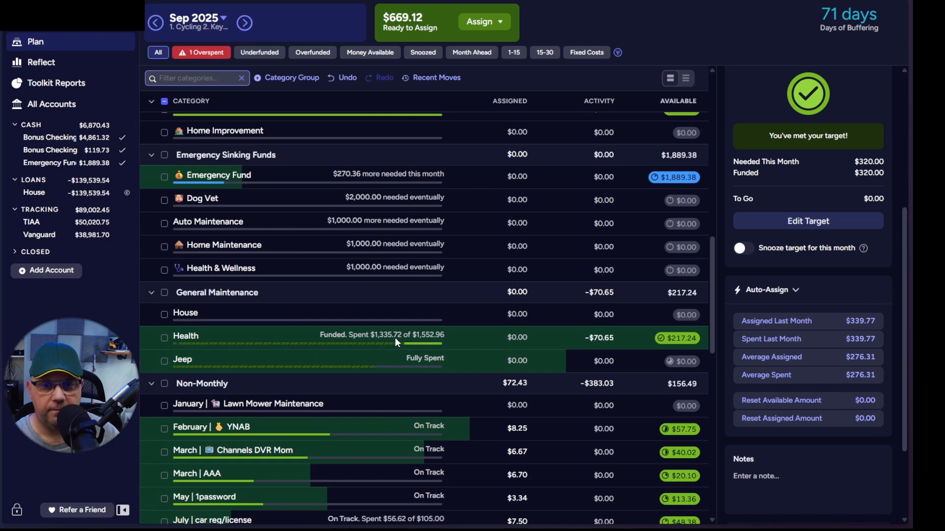
{"action": "scroll", "coordinate": [395, 337], "scroll_direction": "down", "scroll_amount": 2}
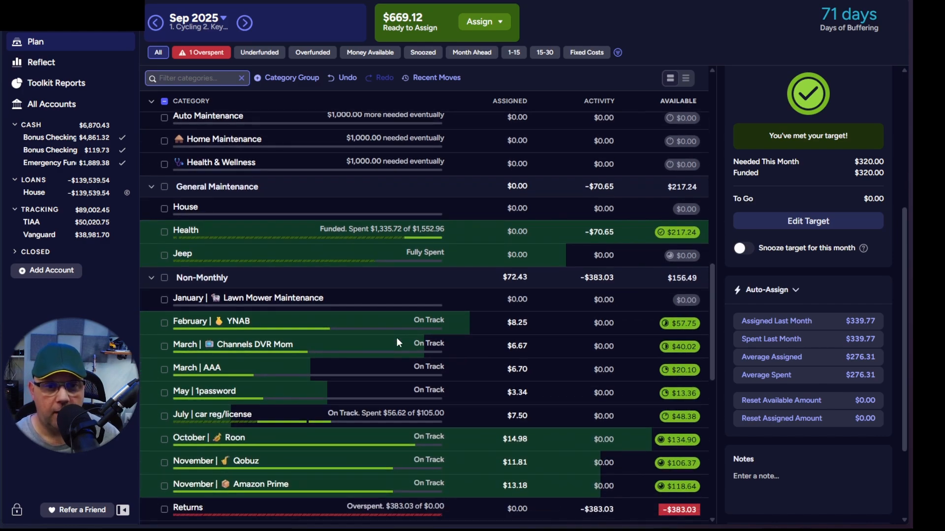
{"action": "scroll", "coordinate": [398, 342], "scroll_direction": "down", "scroll_amount": 1}
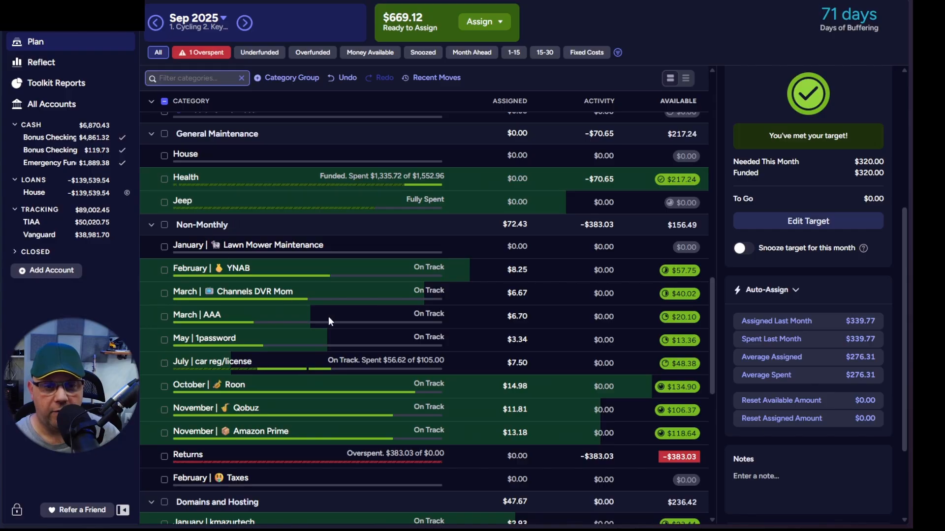
{"action": "scroll", "coordinate": [338, 323], "scroll_direction": "down", "scroll_amount": 1}
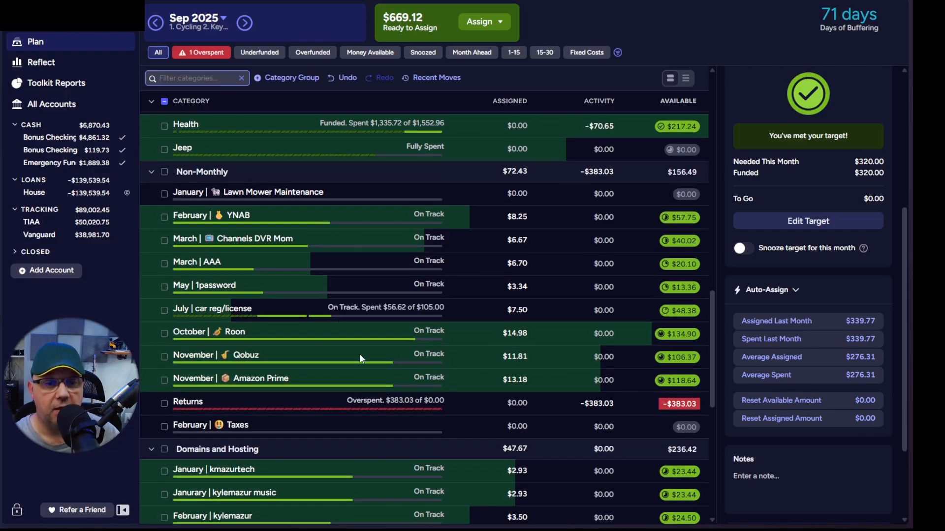
{"action": "scroll", "coordinate": [359, 343], "scroll_direction": "down", "scroll_amount": 5}
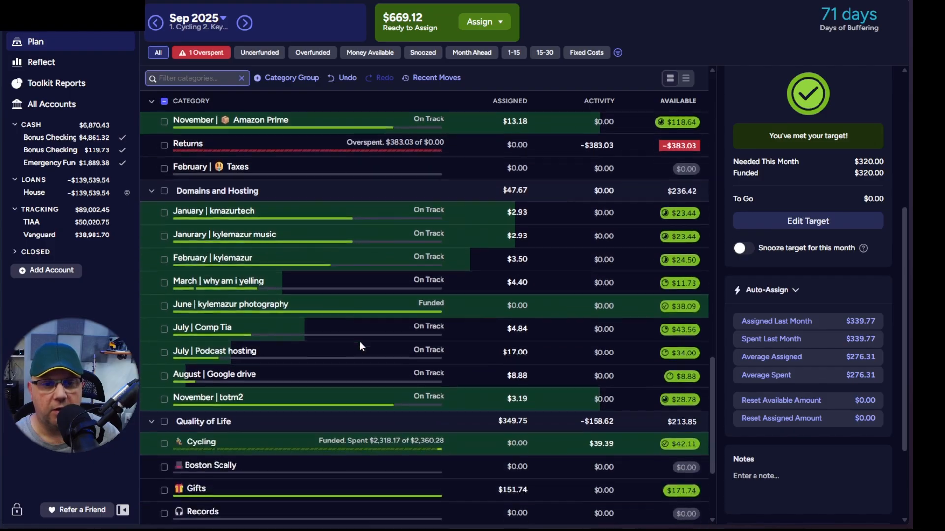
{"action": "scroll", "coordinate": [370, 372], "scroll_direction": "down", "scroll_amount": 3}
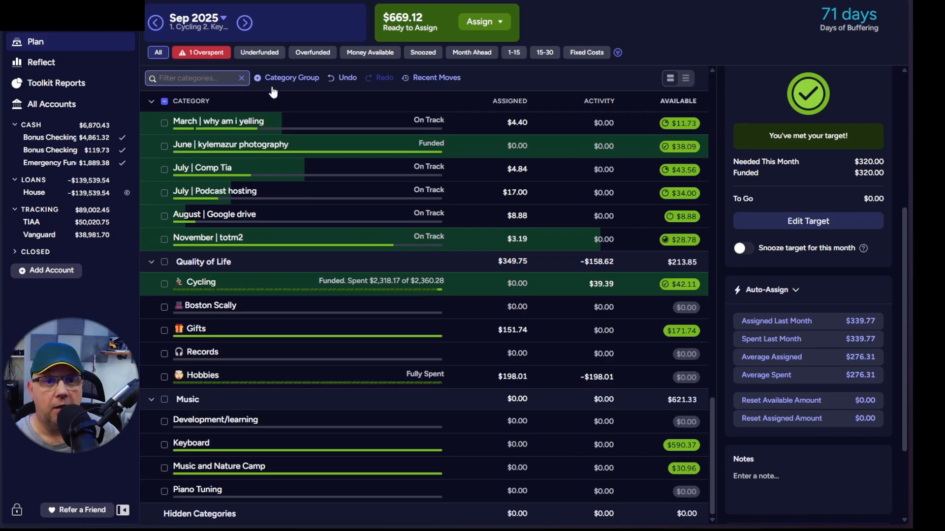
Step: Filter the plan to underfunded categories with Pay Roll Deductions collapsed, and assign $282.30 to the Emergency Fund category
{"action": "left_click", "coordinate": [258, 53]}
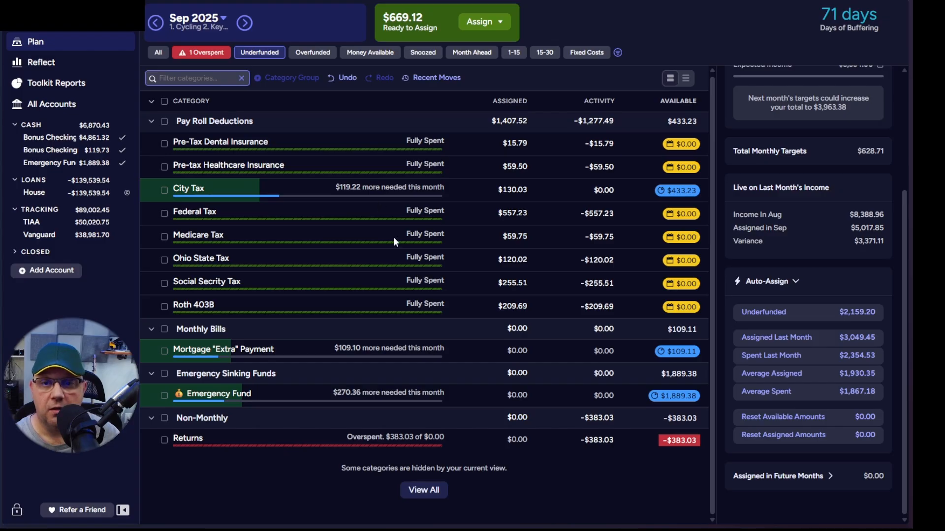
{"action": "left_click", "coordinate": [152, 123]}
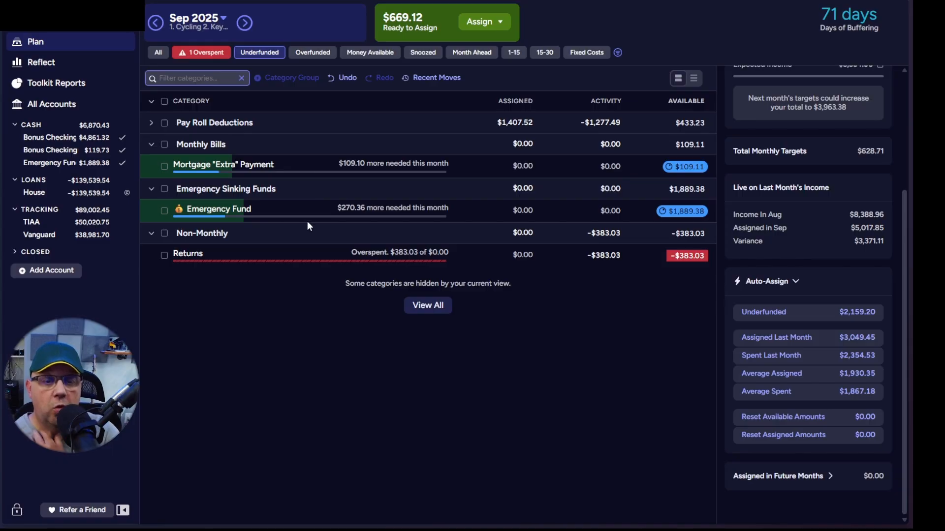
{"action": "left_click", "coordinate": [528, 212]}
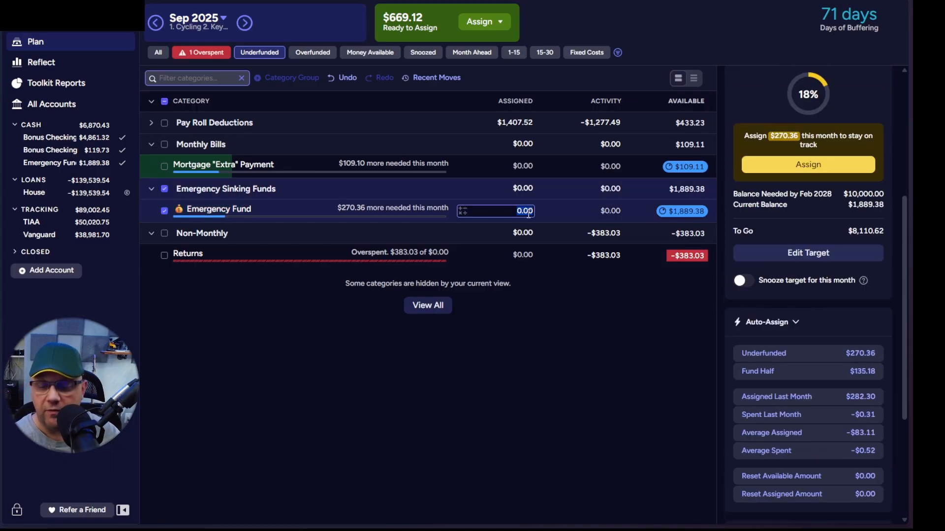
{"action": "type", "text": "282"}
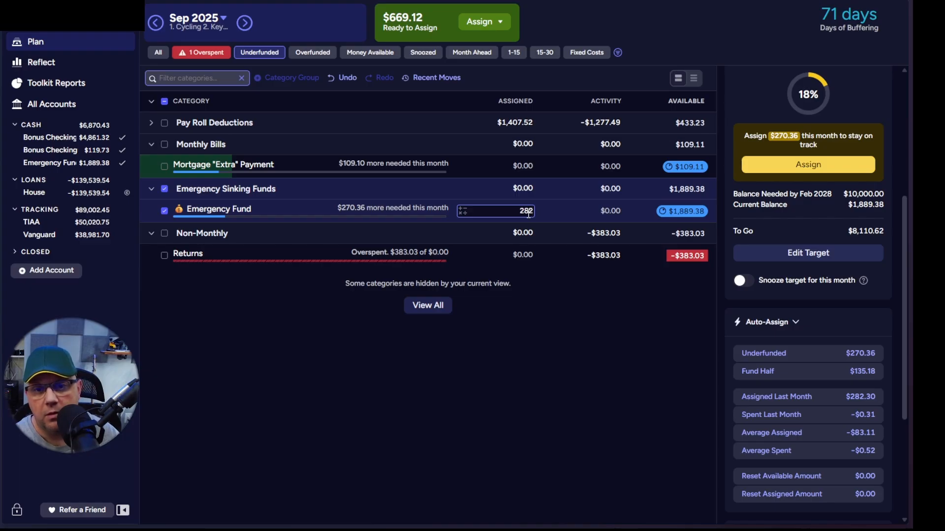
{"action": "type", "text": ".30"}
{"action": "key", "text": "Return"}
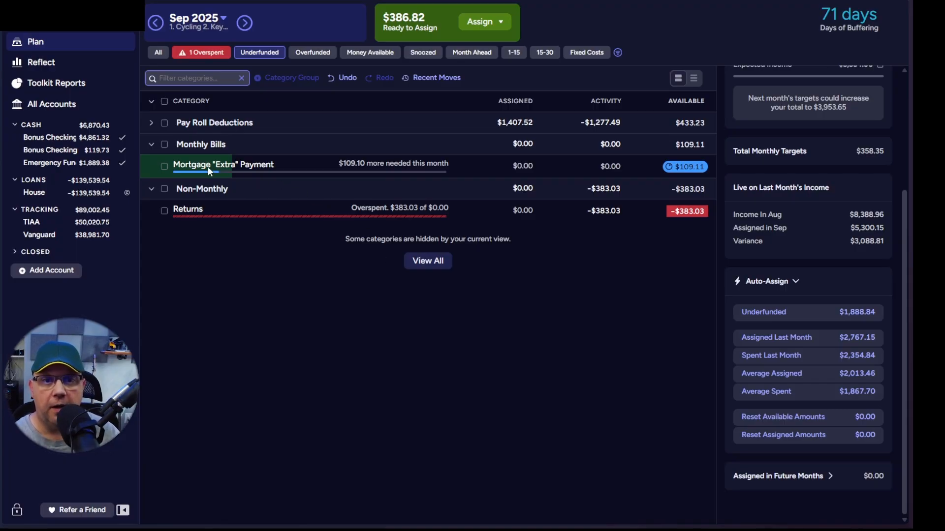
Step: Assign $109.10 to the Mortgage "Extra" Payment category under Monthly Bills
{"action": "left_click", "coordinate": [523, 162]}
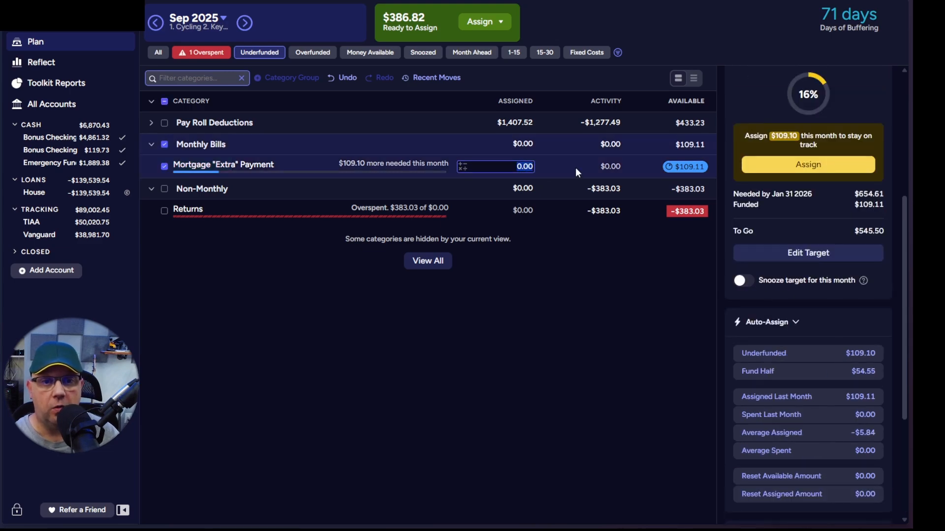
{"action": "type", "text": "109.10"}
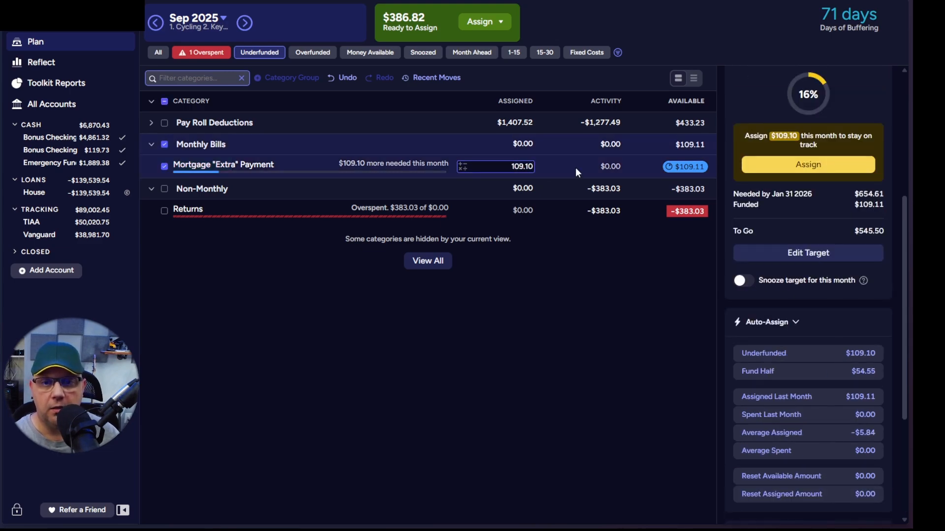
{"action": "key", "text": "Return"}
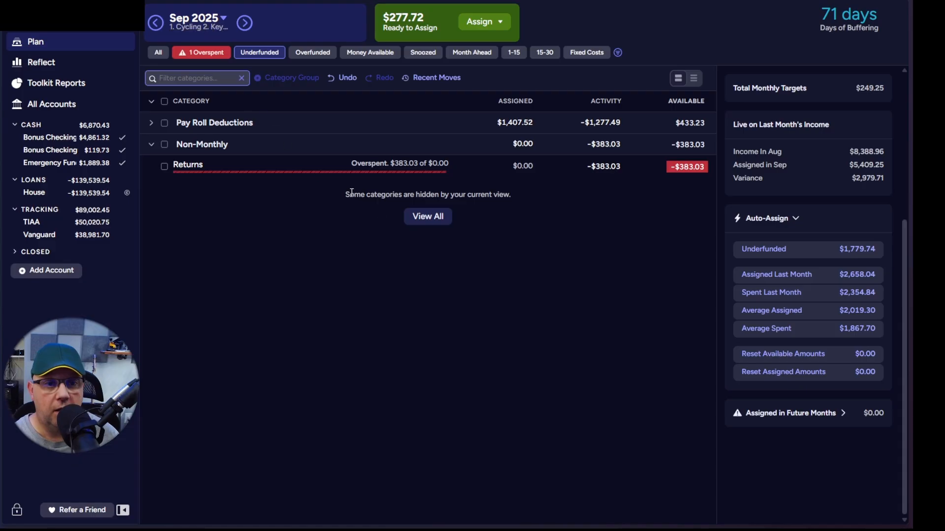
Step: Show all plan categories again and examine every group to decide where the leftover money should go
{"action": "left_click", "coordinate": [159, 53]}
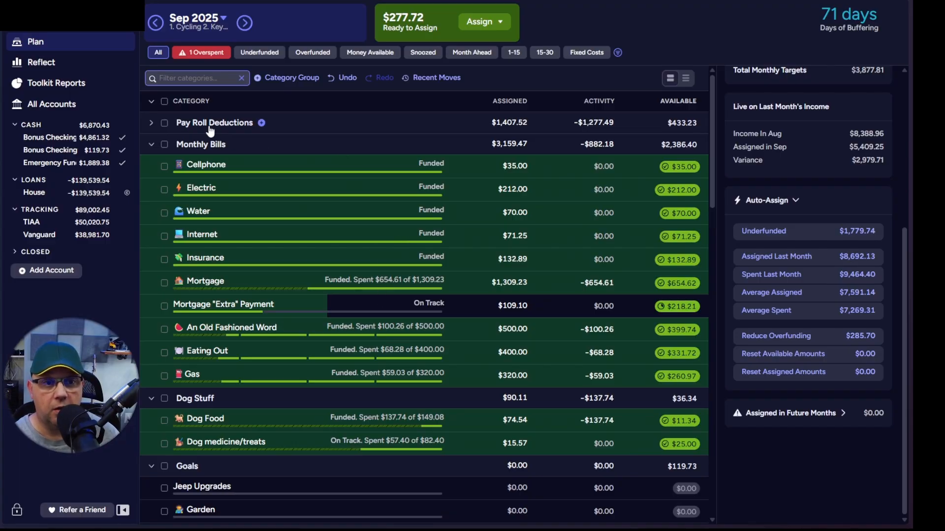
{"action": "scroll", "coordinate": [264, 211], "scroll_direction": "down", "scroll_amount": 3}
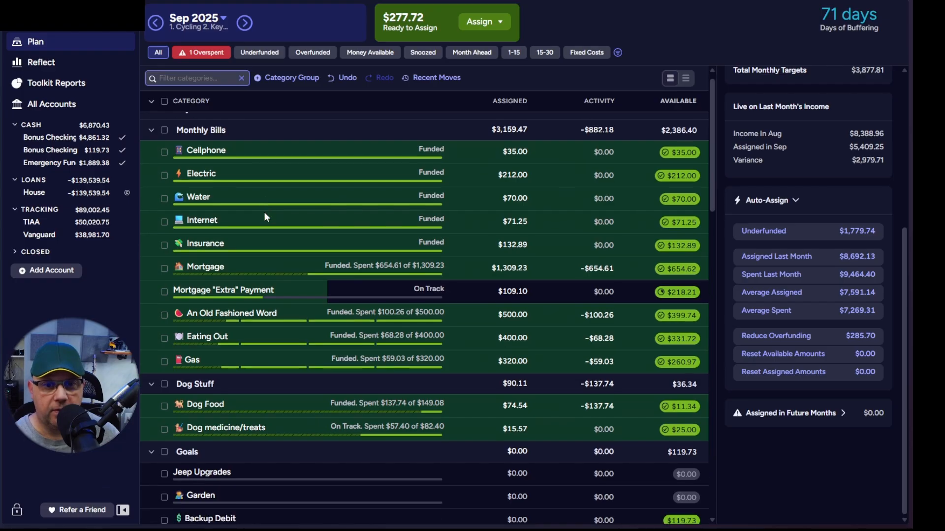
{"action": "scroll", "coordinate": [265, 214], "scroll_direction": "down", "scroll_amount": 5}
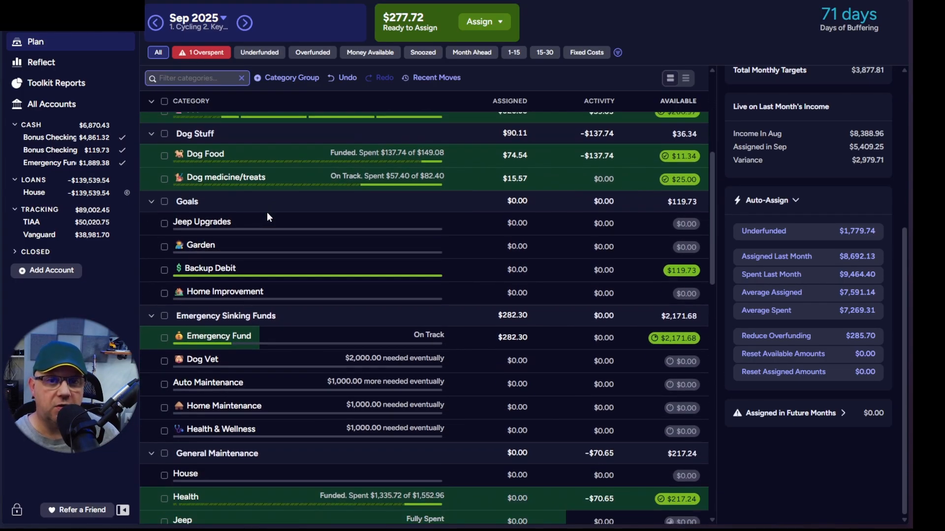
{"action": "scroll", "coordinate": [267, 214], "scroll_direction": "down", "scroll_amount": 5}
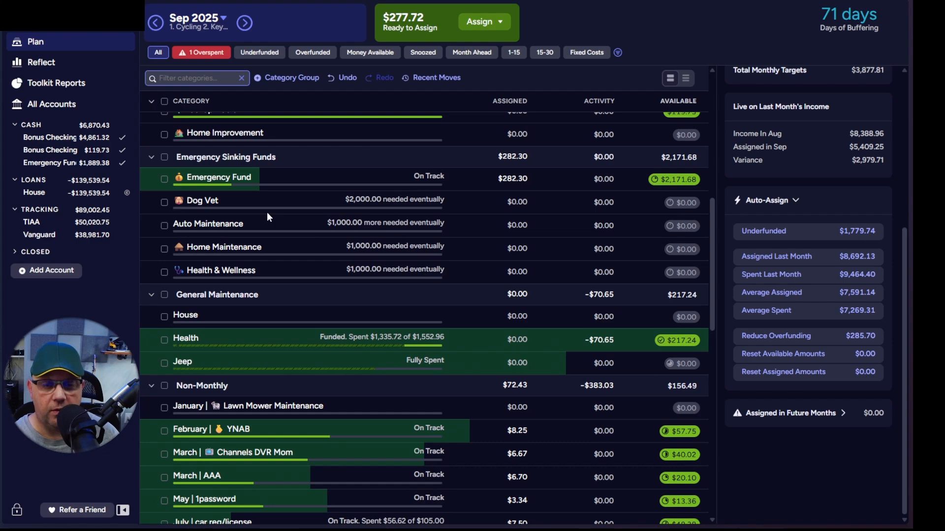
{"action": "scroll", "coordinate": [267, 217], "scroll_direction": "down", "scroll_amount": 4}
{"action": "scroll", "coordinate": [268, 216], "scroll_direction": "down", "scroll_amount": 12}
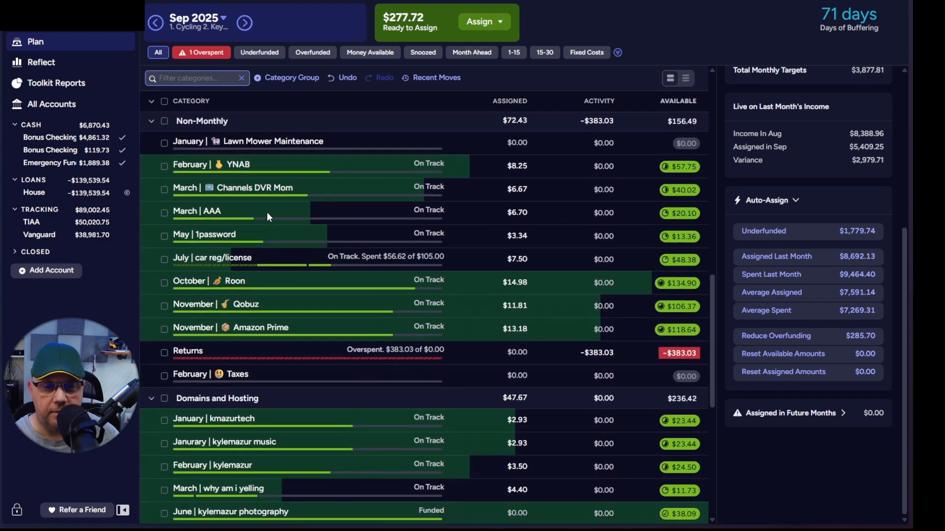
{"action": "scroll", "coordinate": [268, 217], "scroll_direction": "down", "scroll_amount": 3}
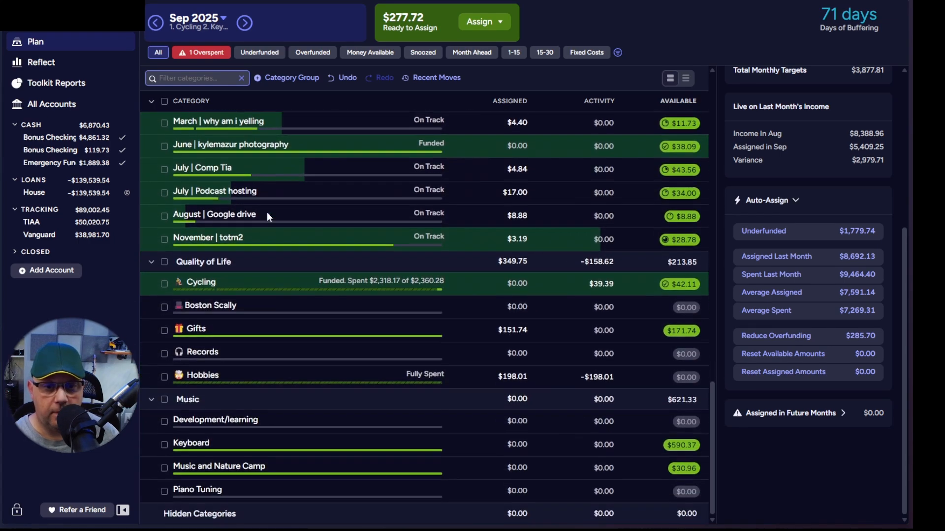
{"action": "scroll", "coordinate": [267, 212], "scroll_direction": "up", "scroll_amount": 20}
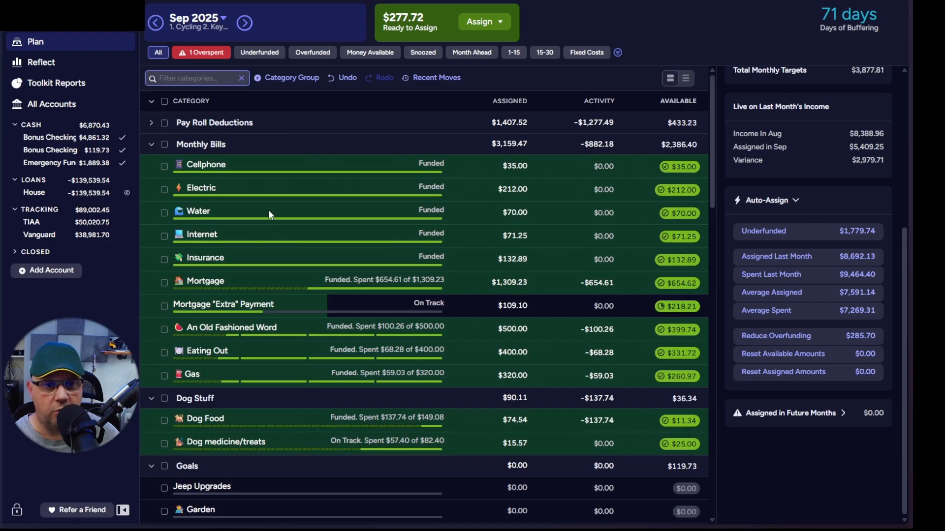
{"action": "scroll", "coordinate": [268, 210], "scroll_direction": "down", "scroll_amount": 5}
{"action": "scroll", "coordinate": [267, 209], "scroll_direction": "up", "scroll_amount": 2}
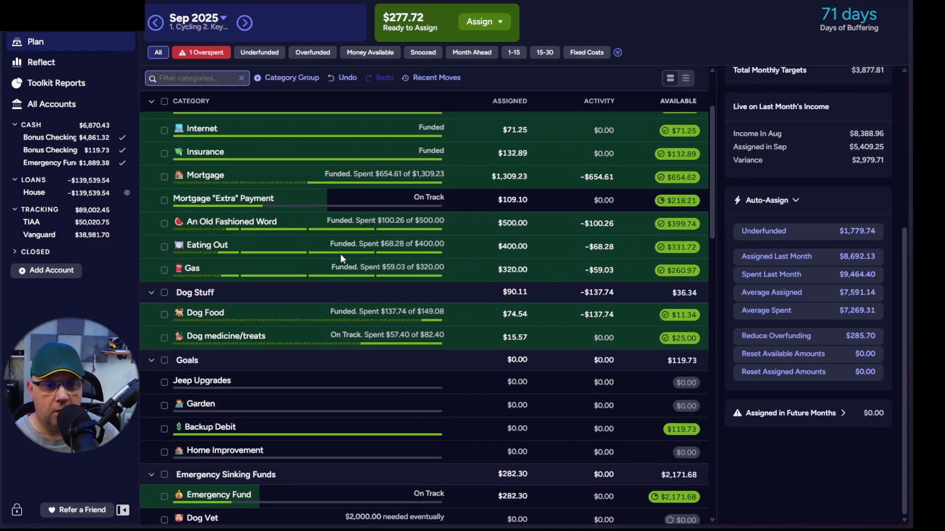
{"action": "scroll", "coordinate": [365, 269], "scroll_direction": "down", "scroll_amount": 1}
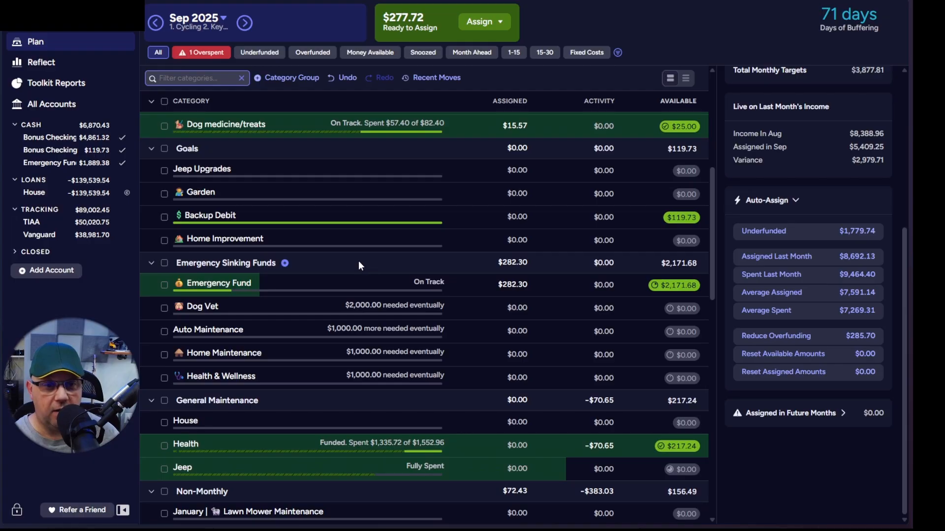
{"action": "scroll", "coordinate": [331, 240], "scroll_direction": "down", "scroll_amount": 2}
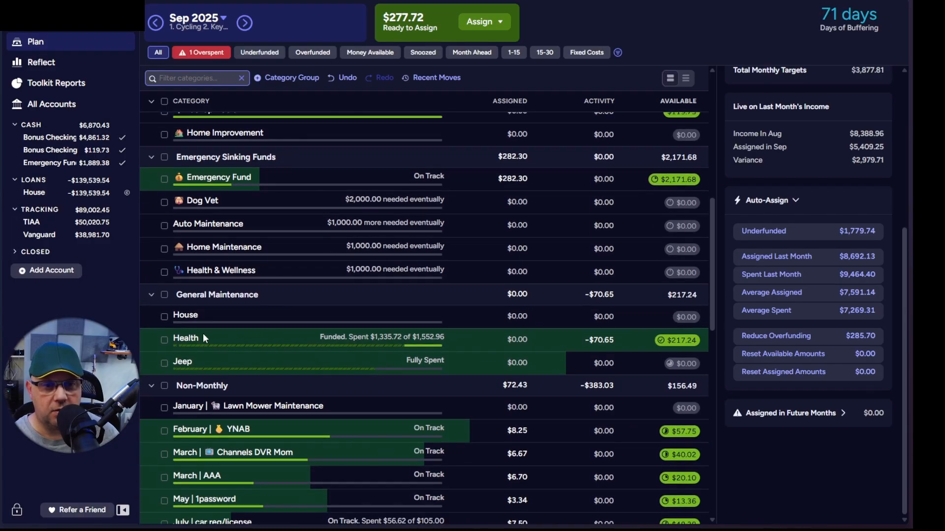
Step: Assign the remaining $277.72 to the Health category under General Maintenance
{"action": "left_click", "coordinate": [514, 340]}
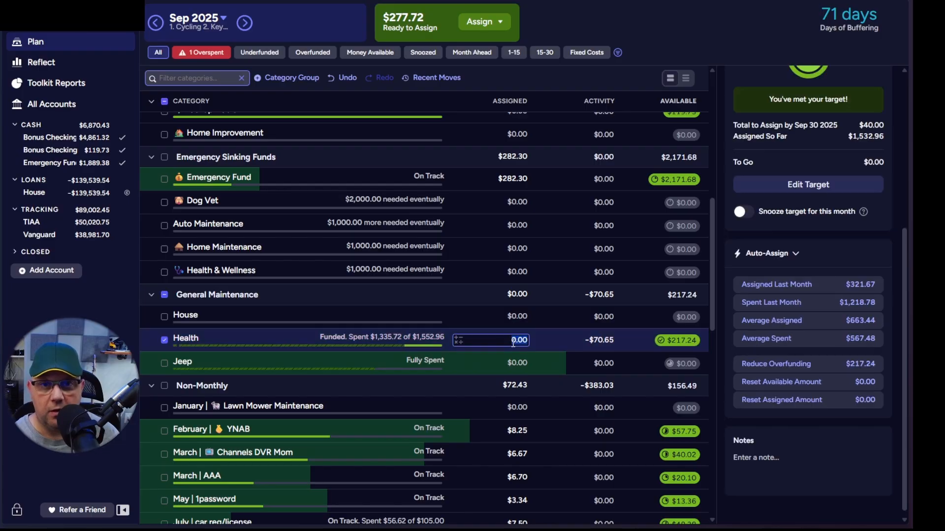
{"action": "type", "text": "277.7"}
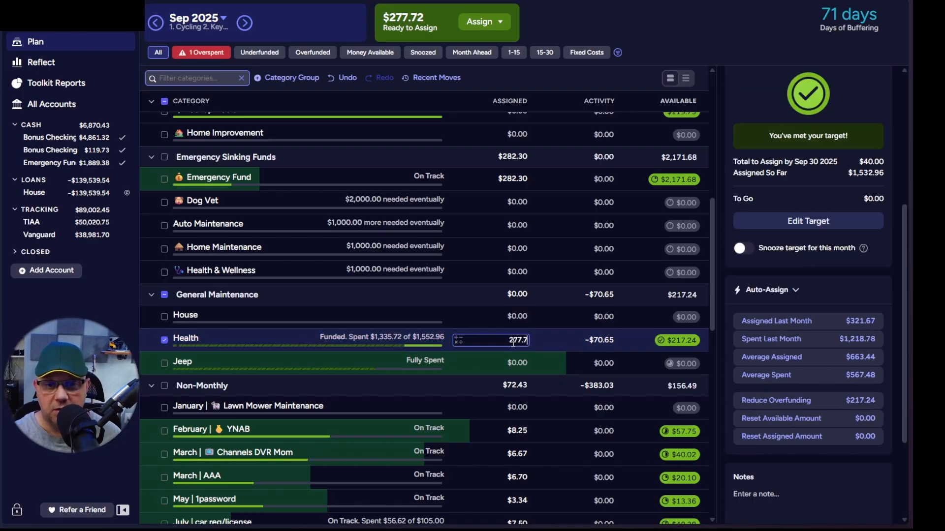
{"action": "type", "text": "2"}
{"action": "key", "text": "Return"}
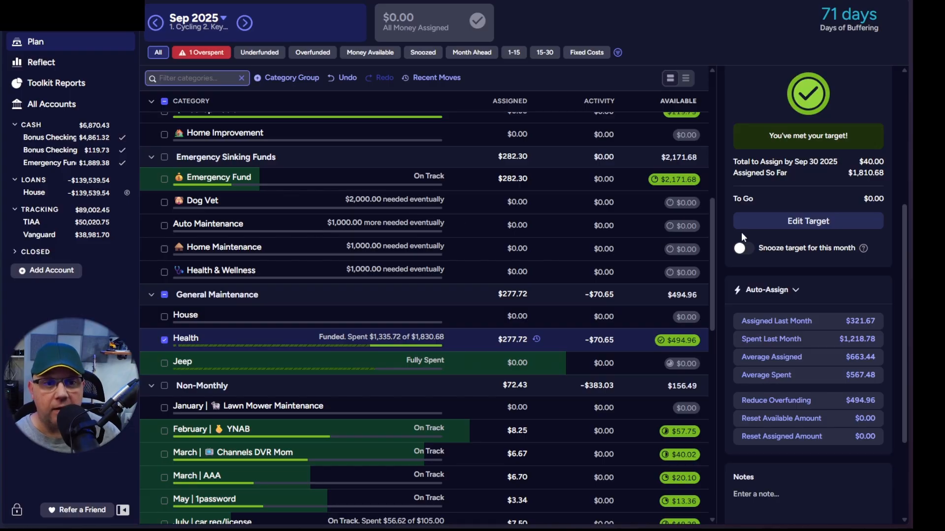
{"action": "scroll", "coordinate": [453, 232], "scroll_direction": "down", "scroll_amount": 3}
{"action": "scroll", "coordinate": [454, 232], "scroll_direction": "down", "scroll_amount": 9}
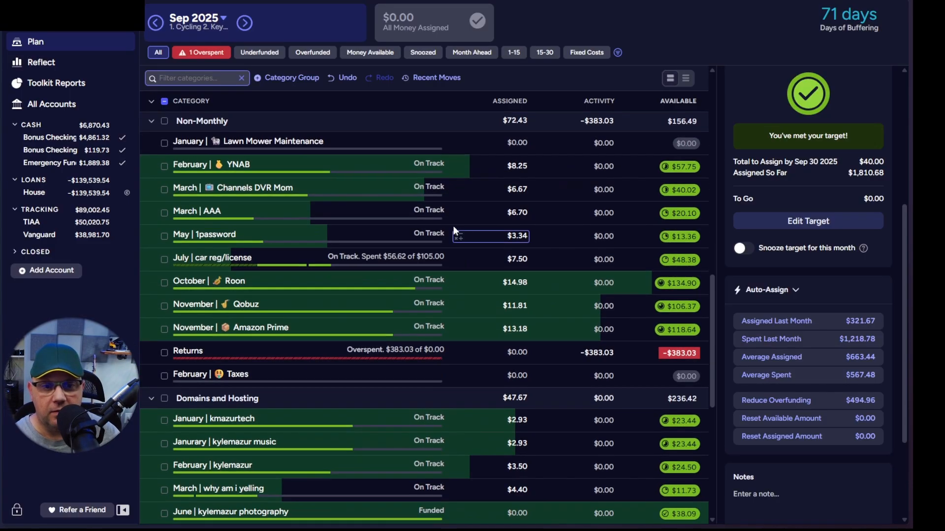
{"action": "scroll", "coordinate": [462, 229], "scroll_direction": "up", "scroll_amount": 12}
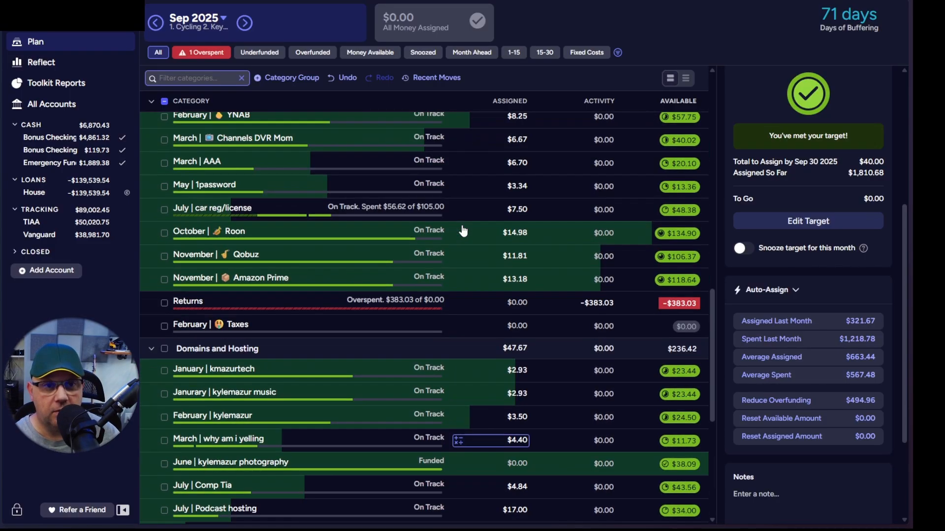